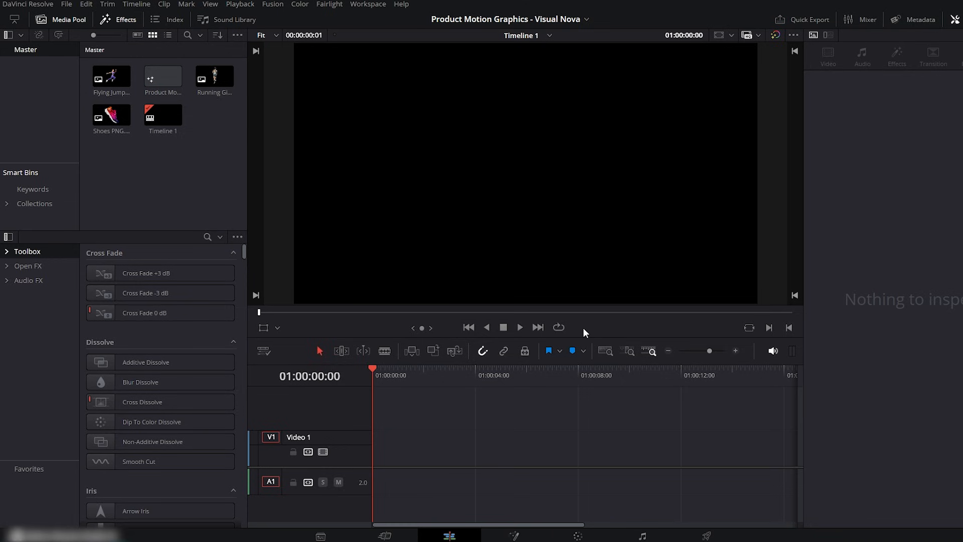
Place the Product Motion Graphics composition at the start of the Video 1 track and open it in Fusion
drag(161, 75, 371, 448)
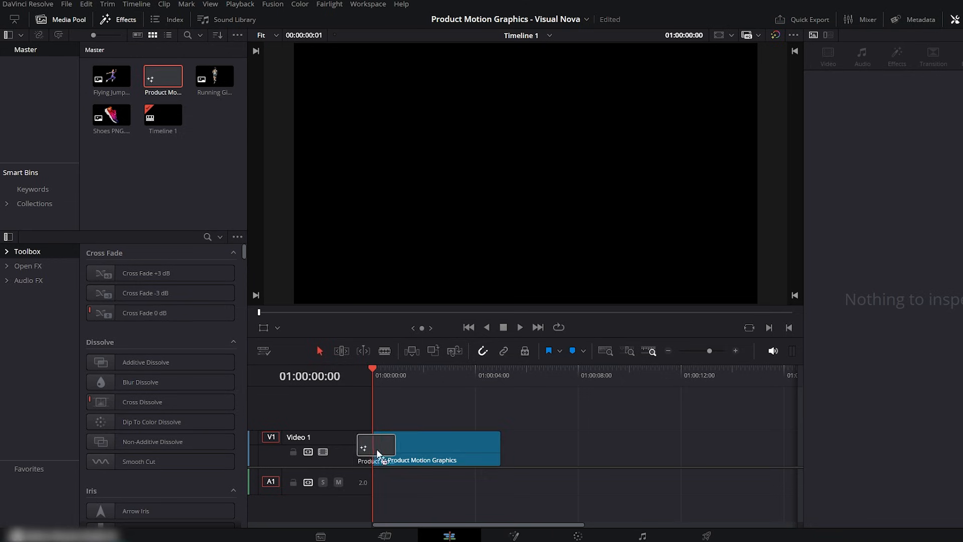
click(404, 446)
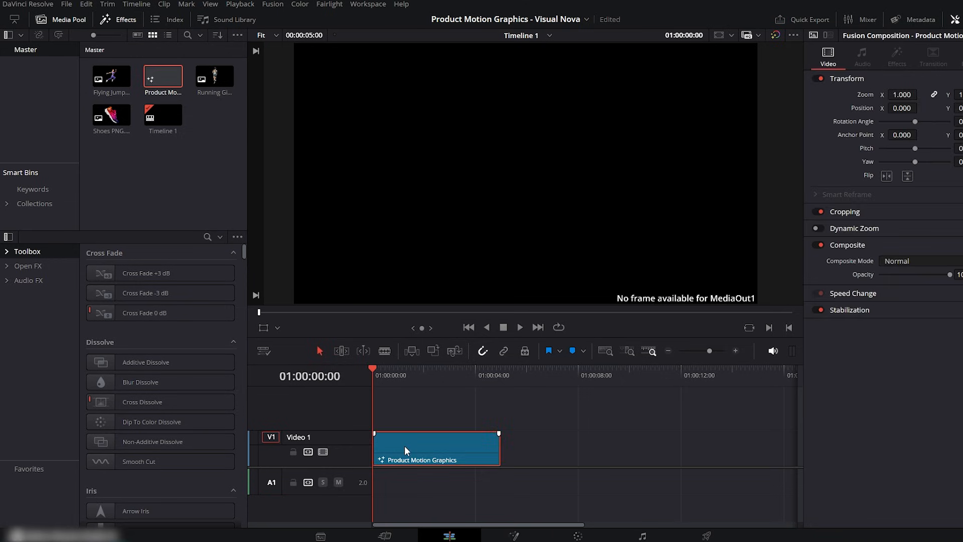
click(517, 536)
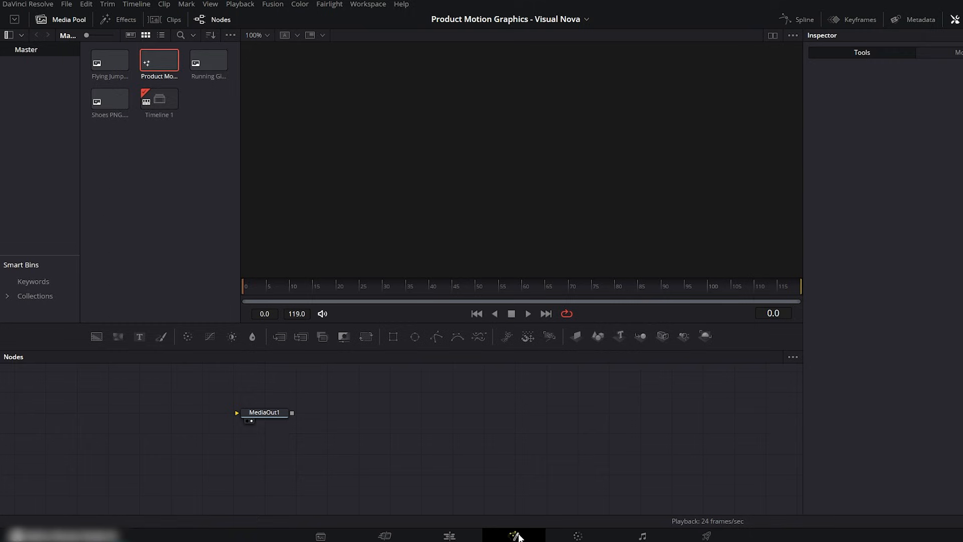
Move the MediaOut1 node well away to free space, add a Background node, and display it in the viewer
drag(274, 414, 738, 464)
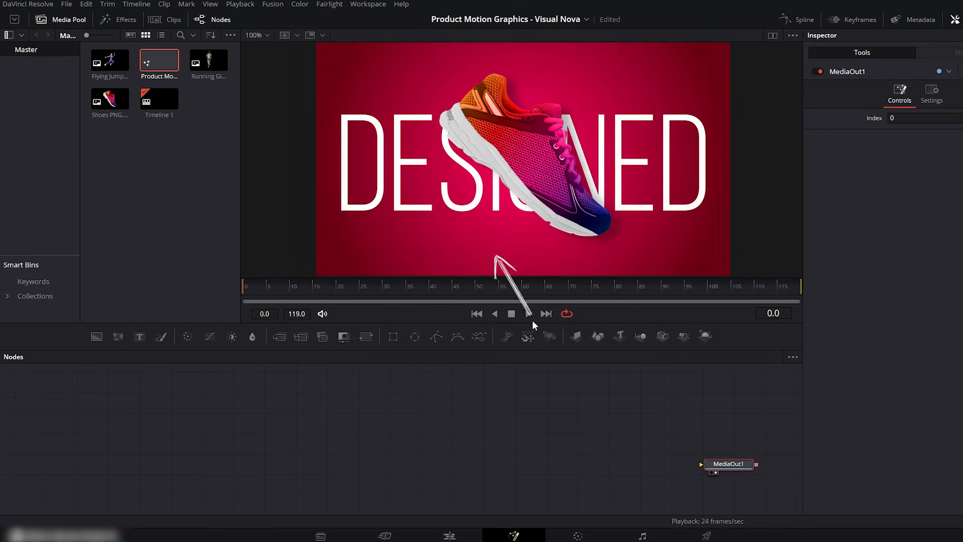
drag(97, 335, 192, 398)
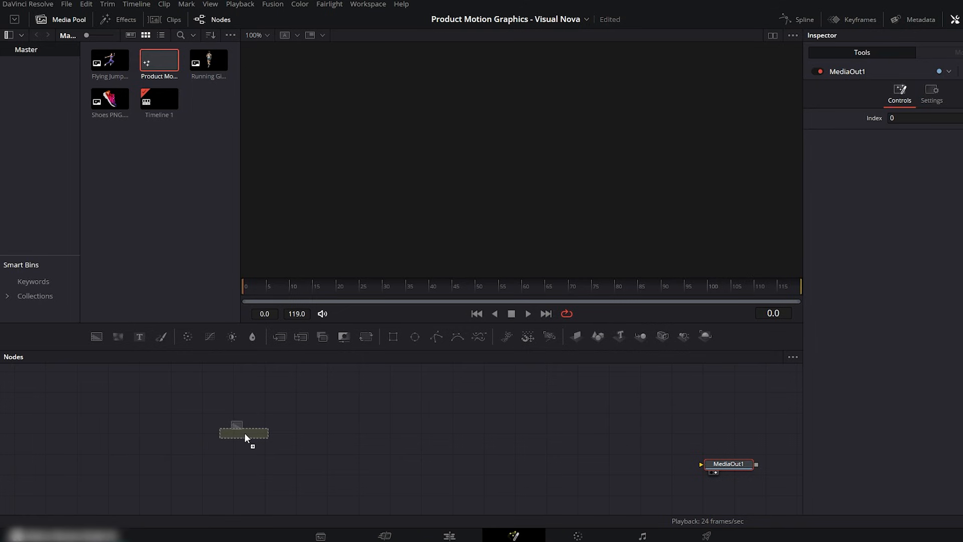
drag(244, 433, 245, 433)
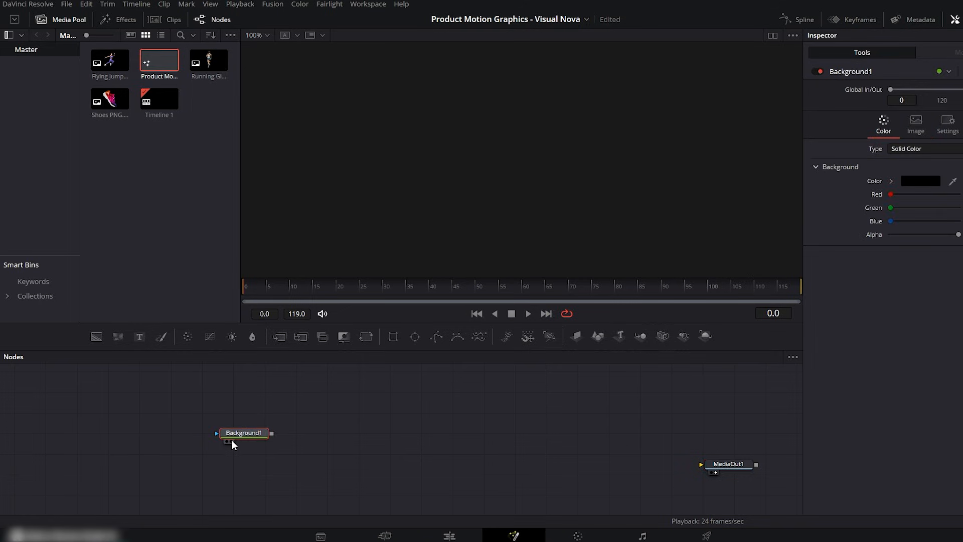
click(232, 441)
Set the Background1 node's type to Gradient with a Radial gradient type
click(920, 149)
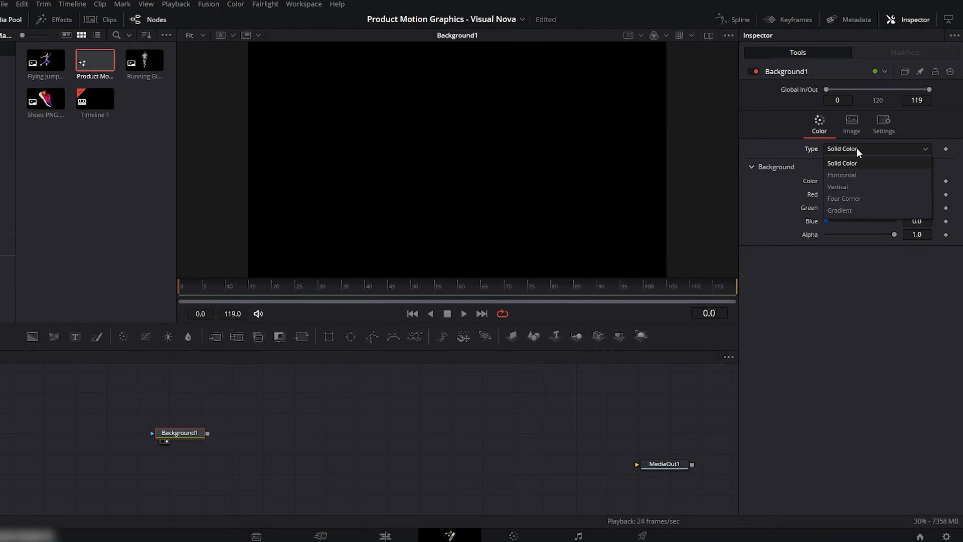
click(855, 210)
click(853, 181)
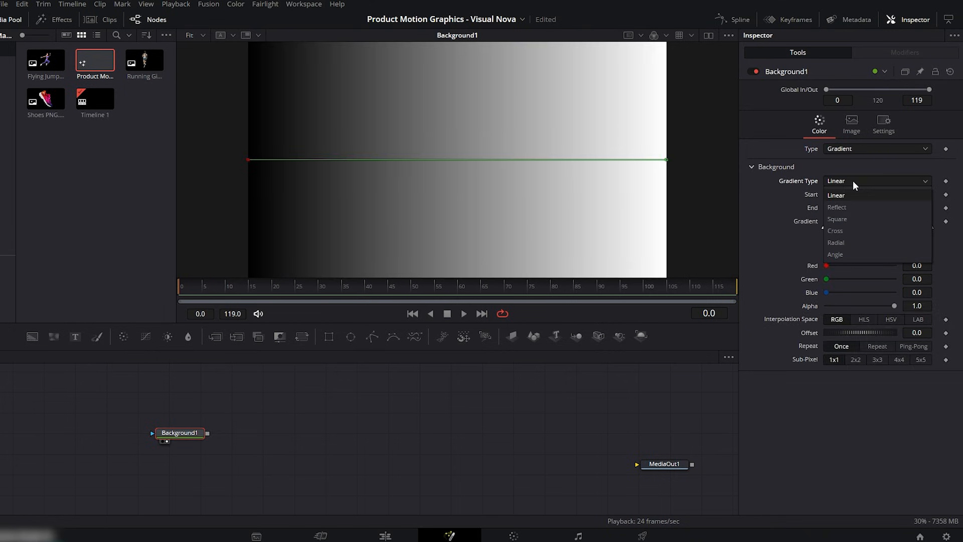
click(843, 243)
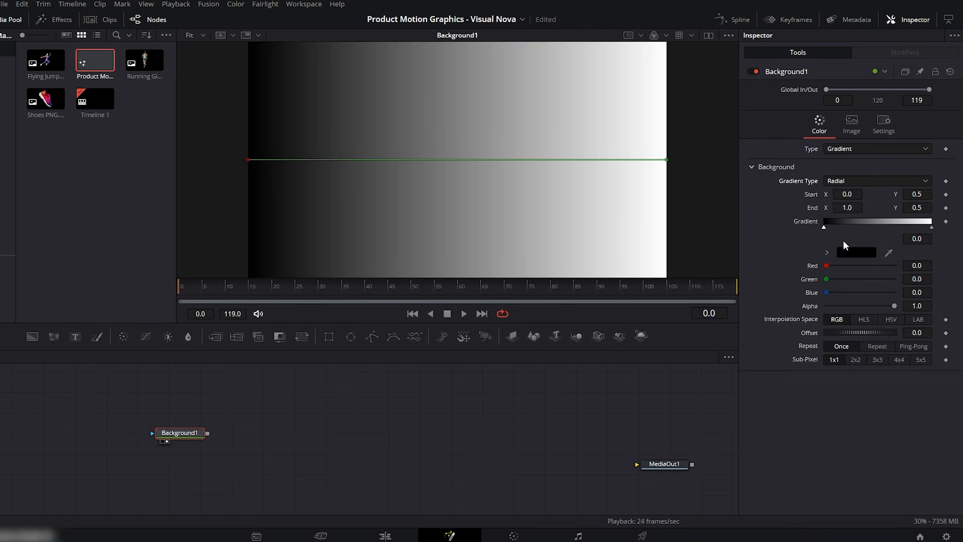
Show the viewer guides and move the radial gradient's start point to the frame centre at X 0.5, Y 0.5
right_click(463, 138)
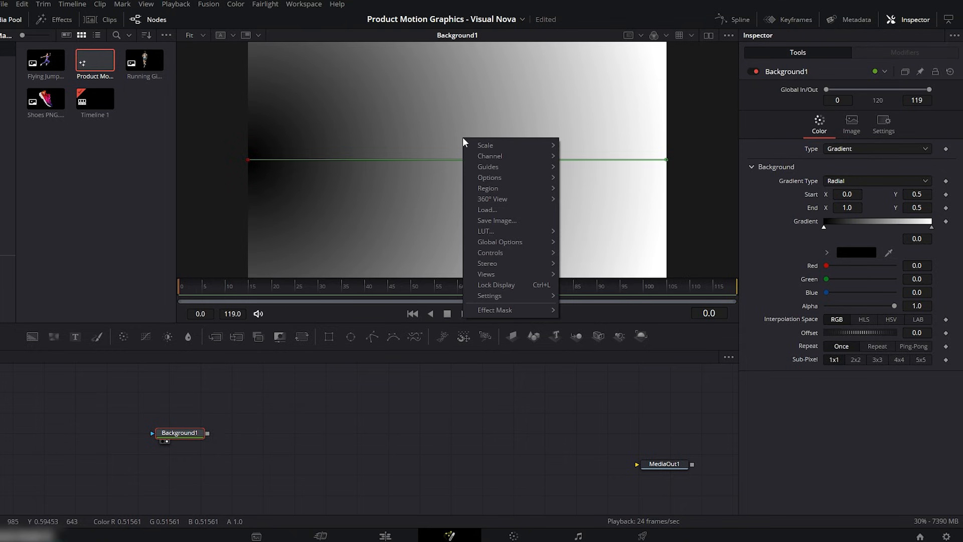
mouse_move(485, 166)
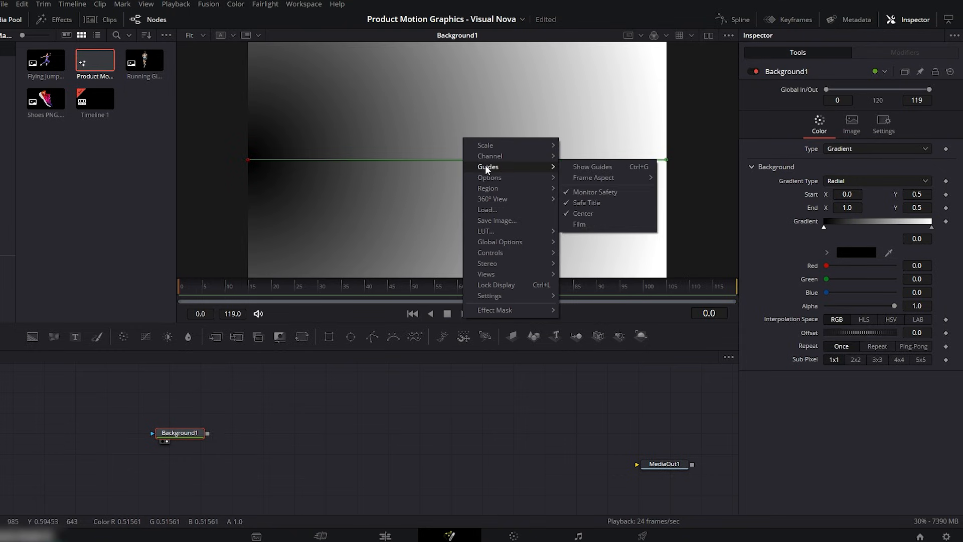
click(589, 166)
drag(248, 160, 456, 159)
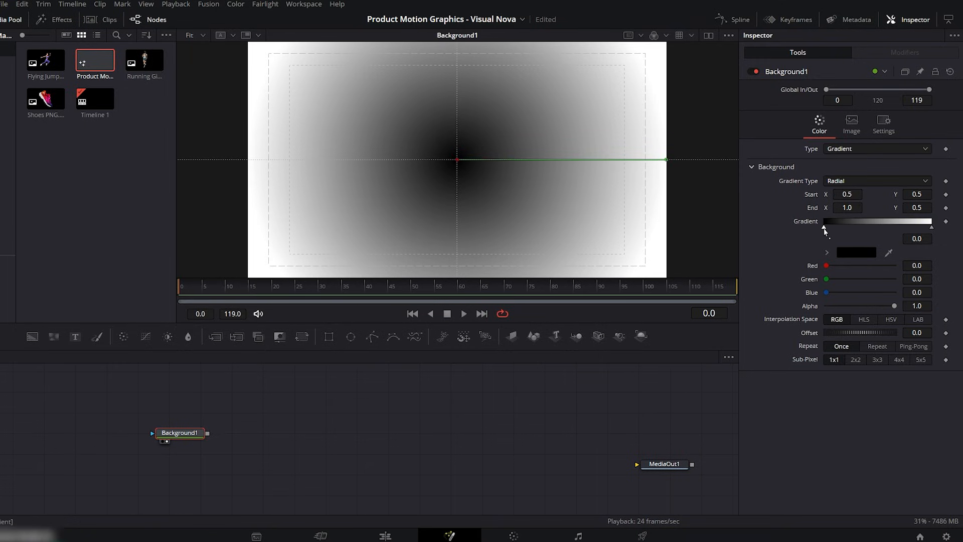
Set the gradient's start colour to #FF025F
click(847, 253)
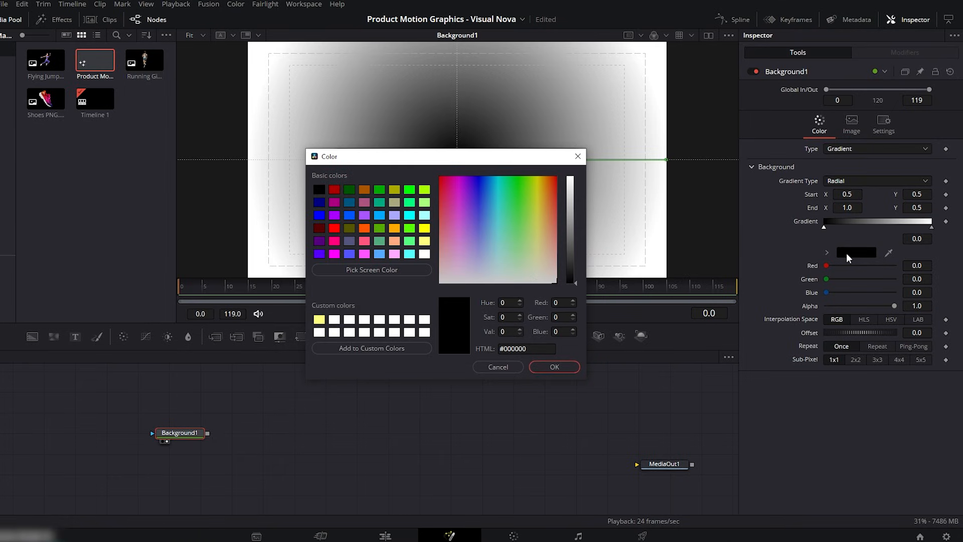
click(532, 348)
key(BackSpace)
key(BackSpace)
key(BackSpace)
key(BackSpace)
key(BackSpace)
key(BackSpace)
text(ff025)
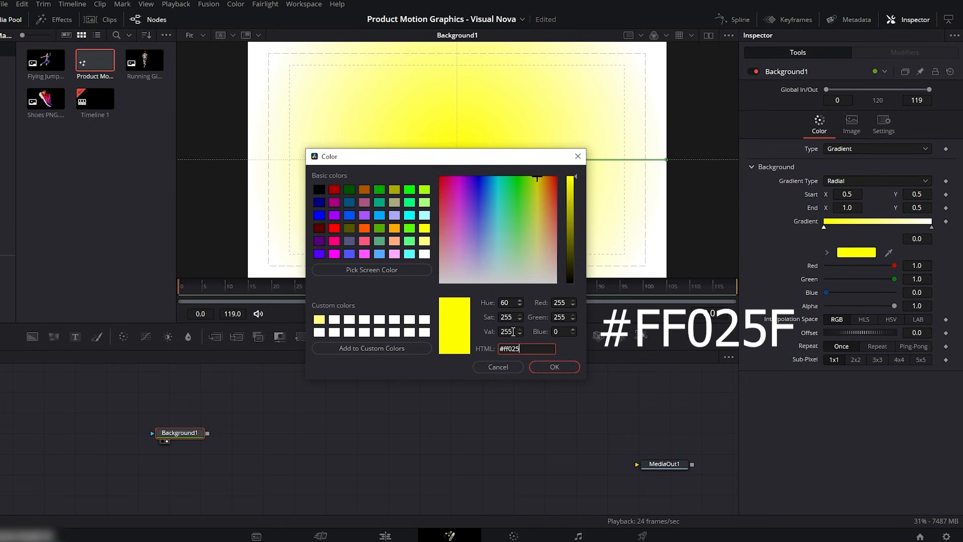
text(f)
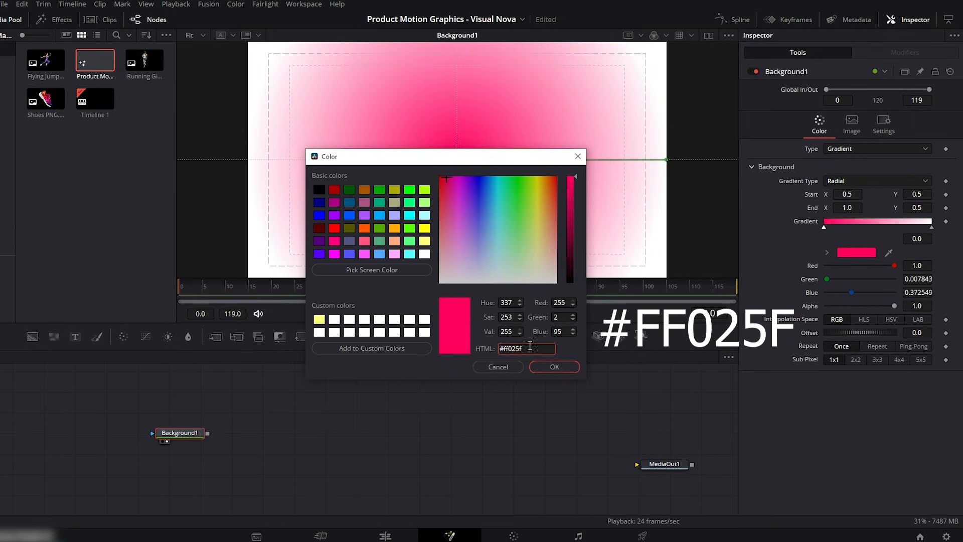
click(546, 368)
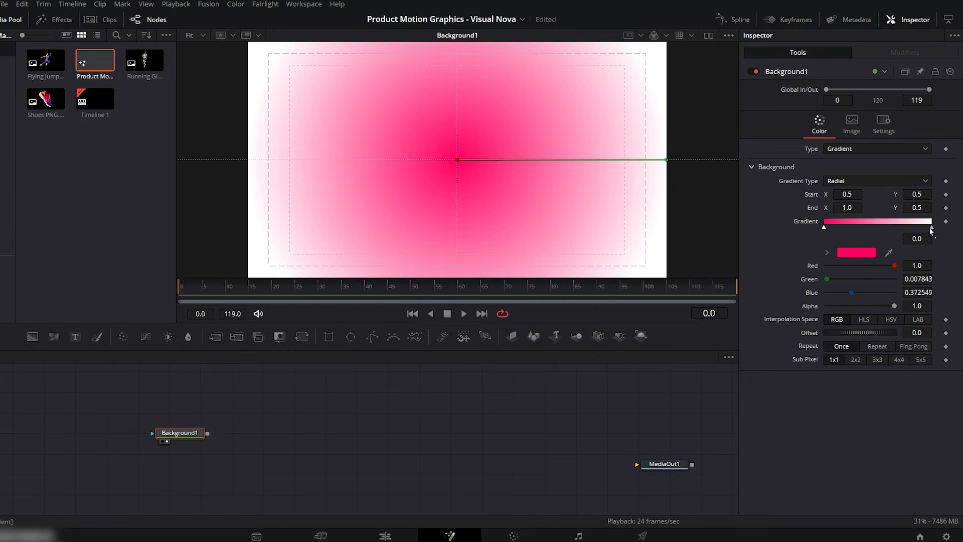
Set the gradient's end colour to #690112
click(931, 229)
click(863, 253)
click(531, 349)
key(BackSpace)
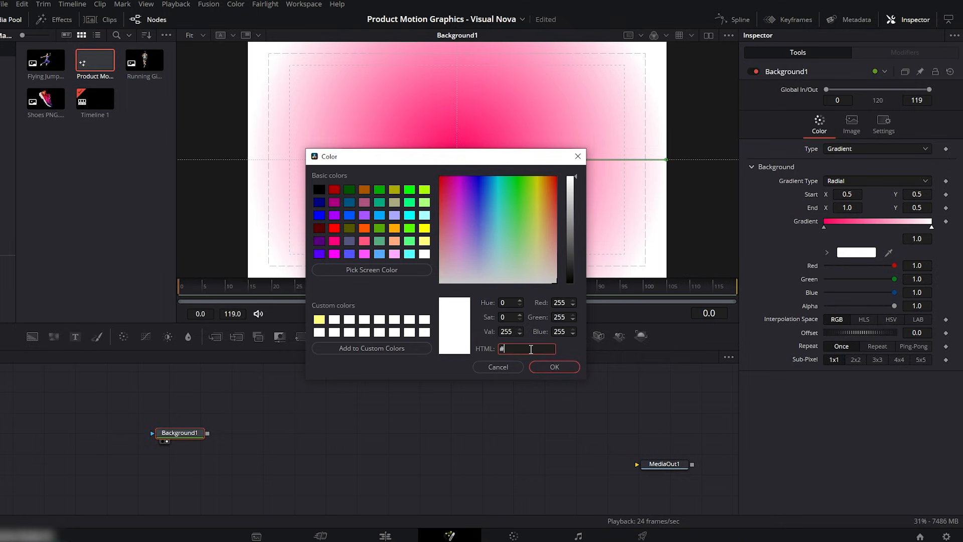
text(690112)
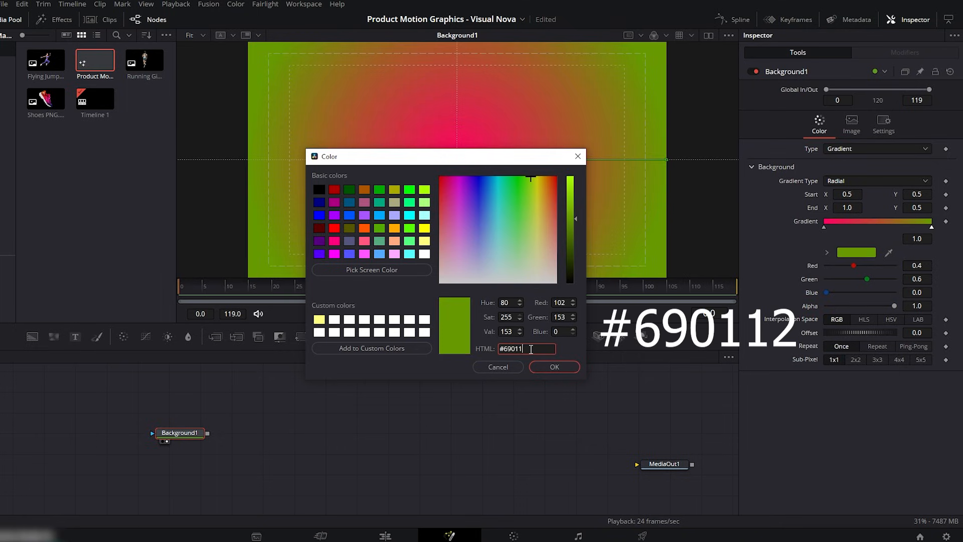
click(544, 366)
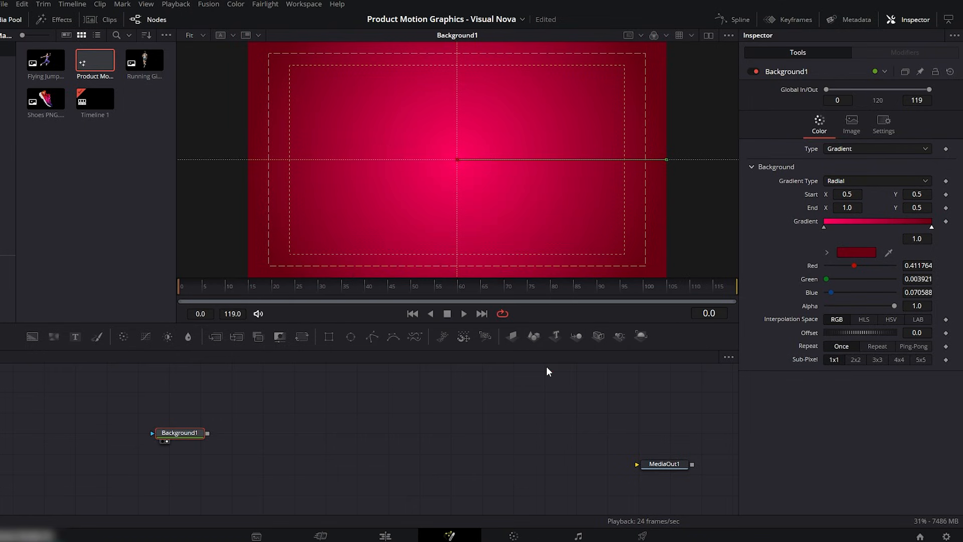
Hide the guides in the viewer
right_click(462, 168)
mouse_move(484, 197)
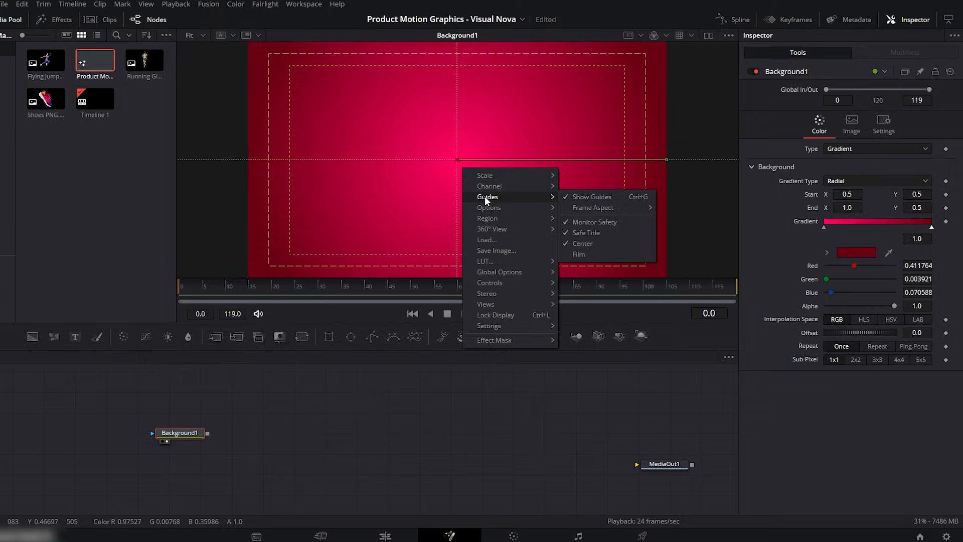
click(595, 197)
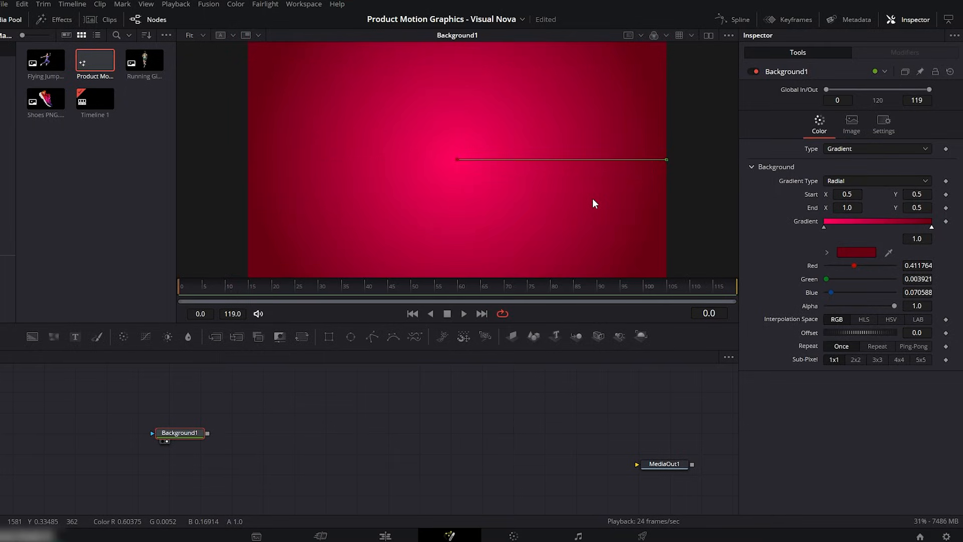
Add an Ellipse mask to the Background1 node and enlarge it to a width and height of about 1.18
drag(352, 335, 211, 380)
drag(122, 431, 165, 434)
drag(170, 435, 176, 436)
click(117, 434)
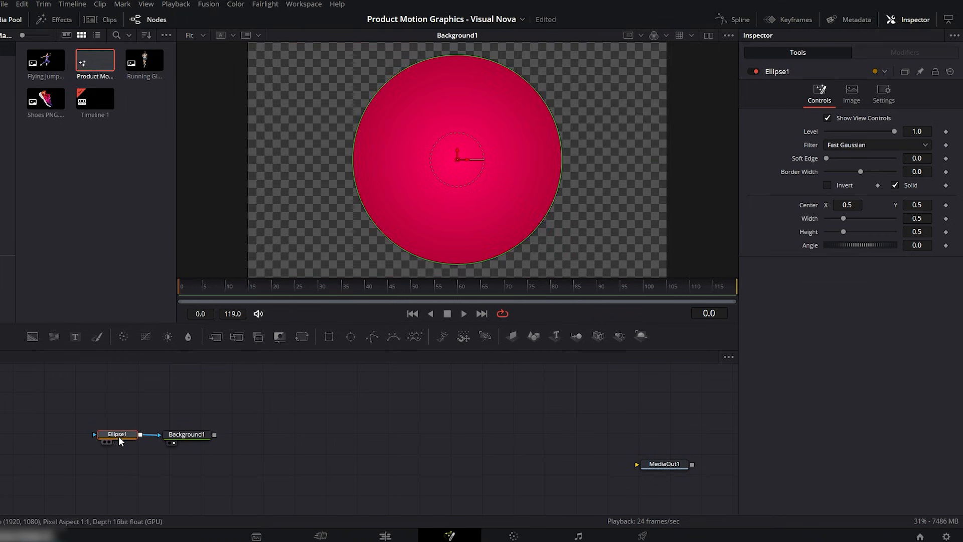
drag(537, 230, 674, 278)
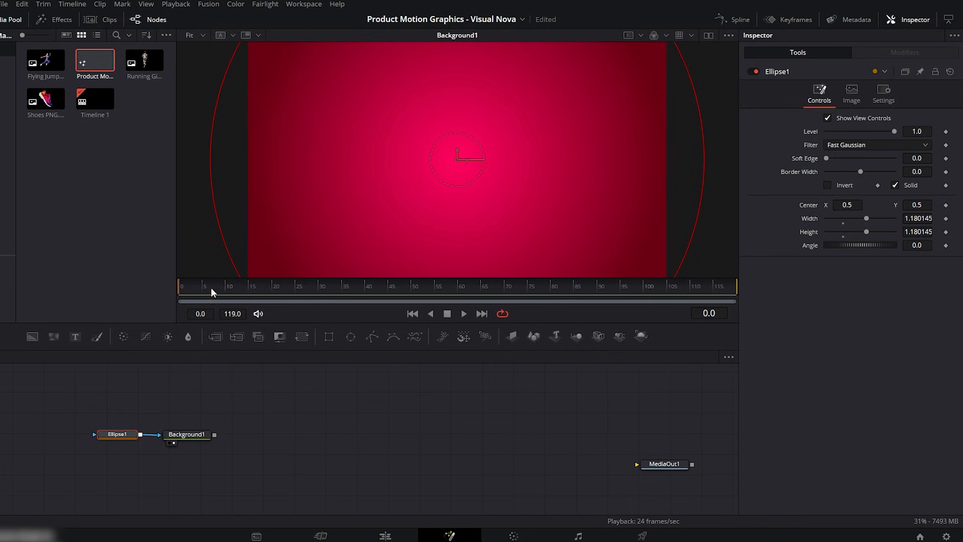
Keyframe the ellipse's Center Y at -1.067 on frame 0 and 0.5 on frame 35
drag(914, 206, 786, 205)
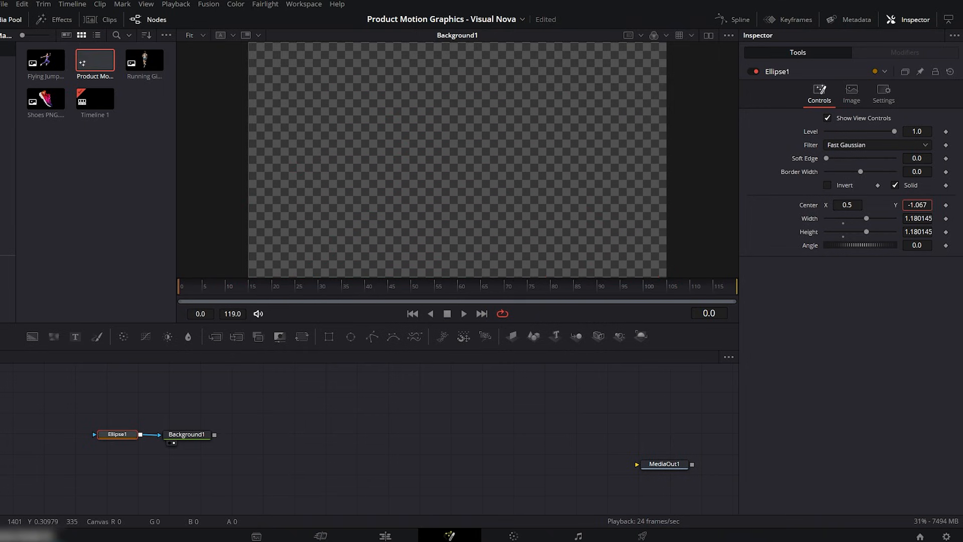
click(946, 205)
click(269, 287)
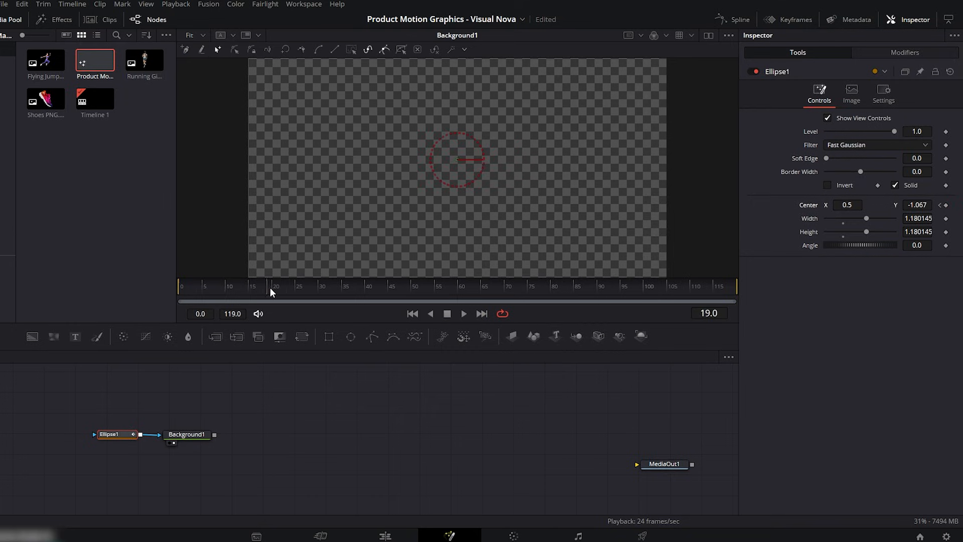
click(916, 205)
text(0.5)
key(Tab)
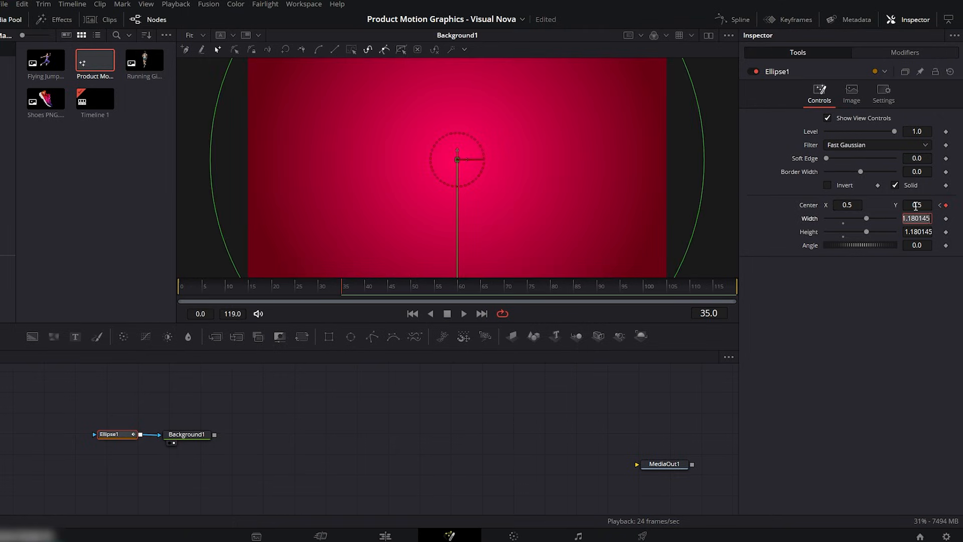
Play the ellipse reveal animation from frame 0 to check its motion
click(180, 287)
click(465, 314)
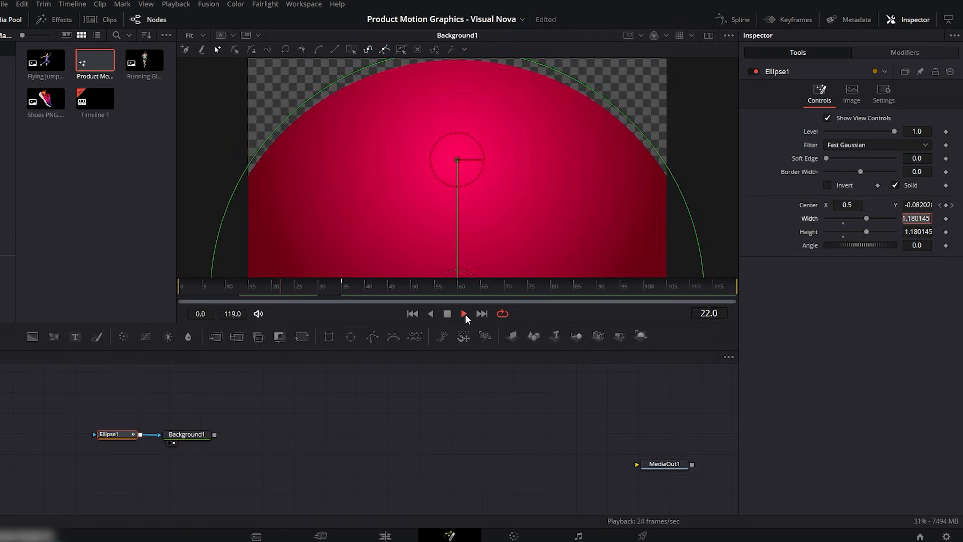
click(447, 314)
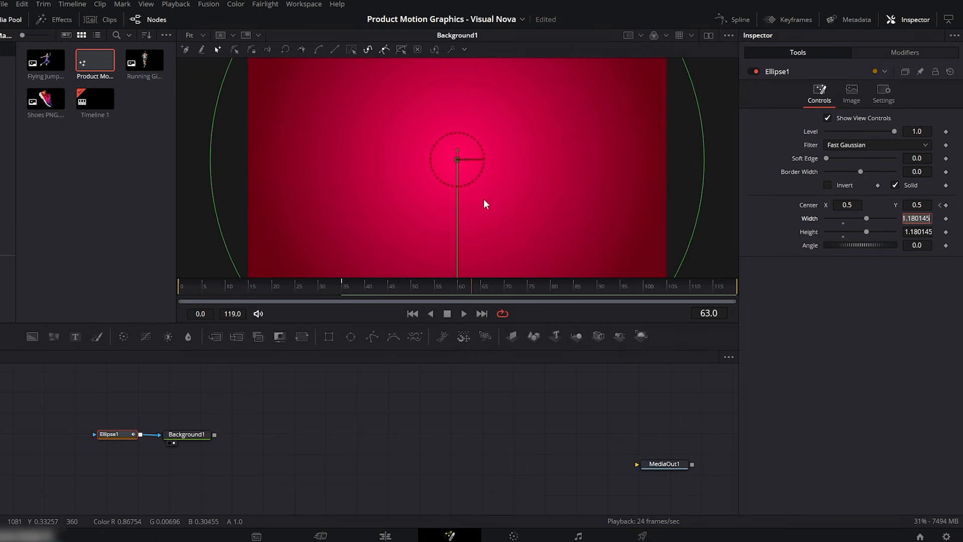
Smooth the Ellipse1 Displacement spline, extend the last keyframe's handle back to about frame 0, and preview the eased motion
click(737, 20)
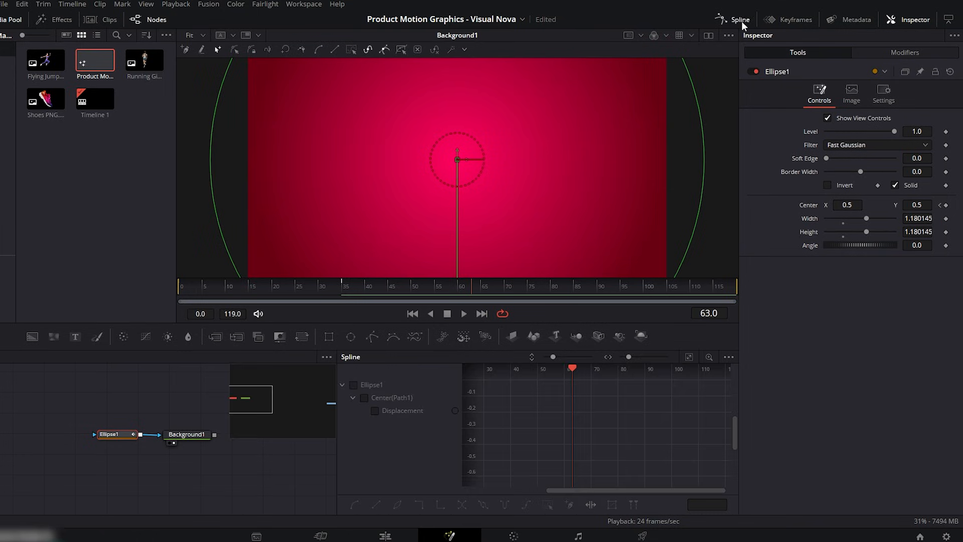
click(354, 385)
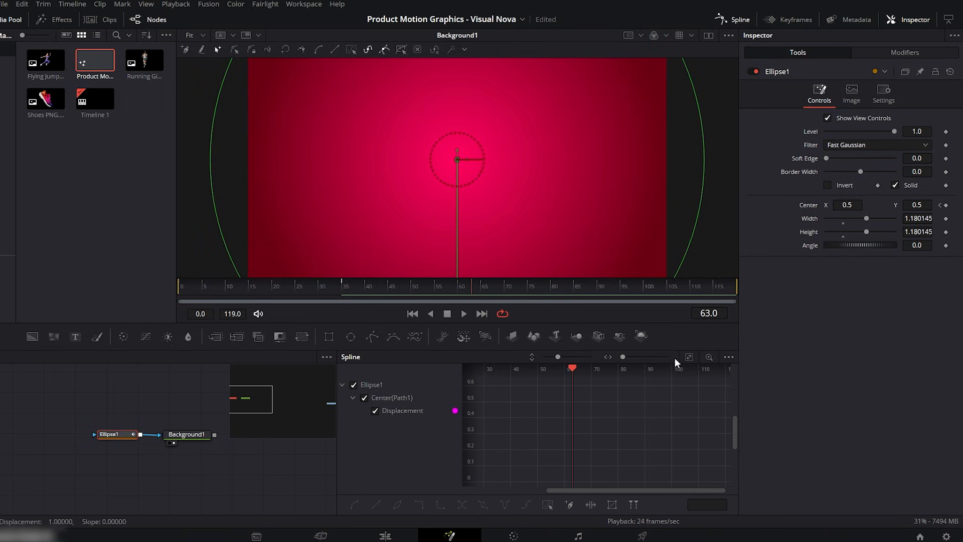
click(689, 357)
key(s)
drag(640, 387, 501, 388)
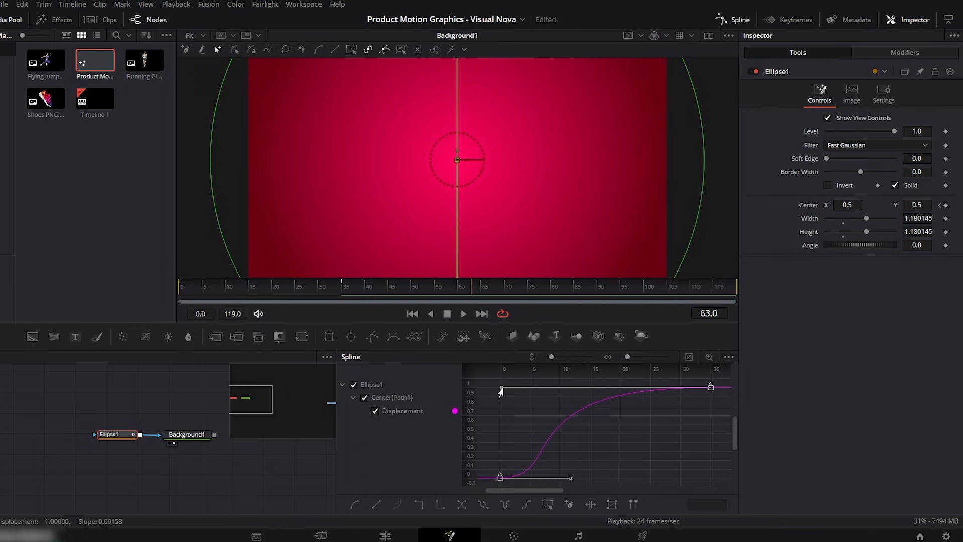
click(737, 23)
drag(288, 282, 175, 294)
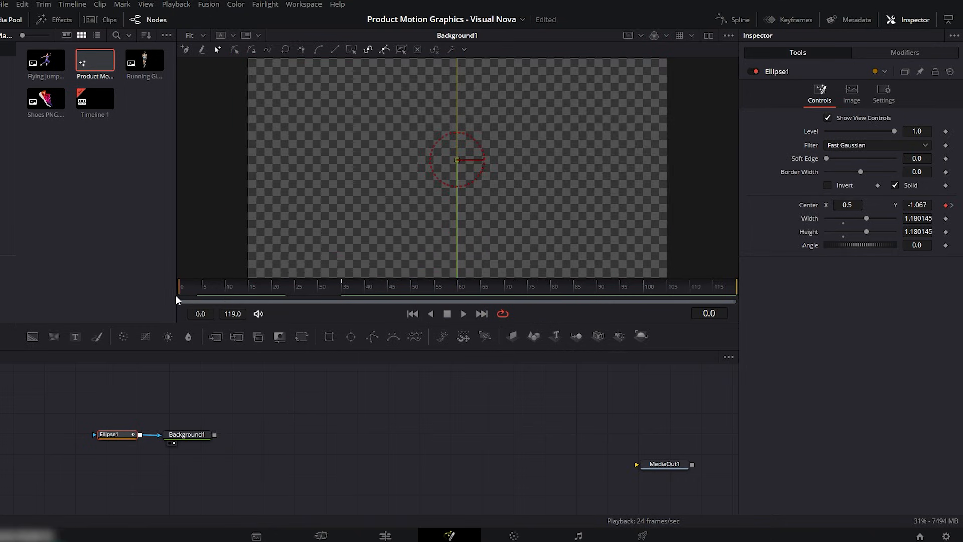
click(464, 314)
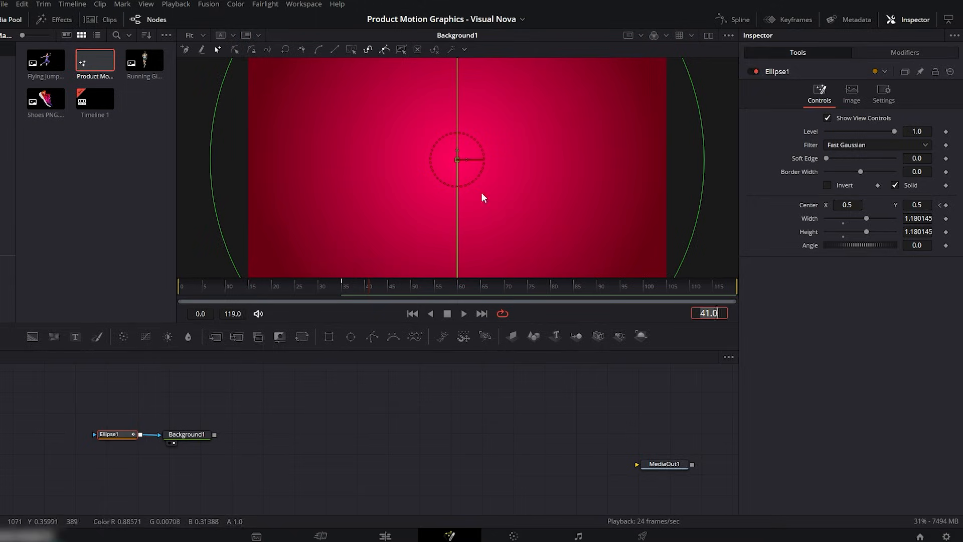
Merge a Text node over the Background1 node's output and display Merge1 in the viewer
drag(276, 414, 215, 435)
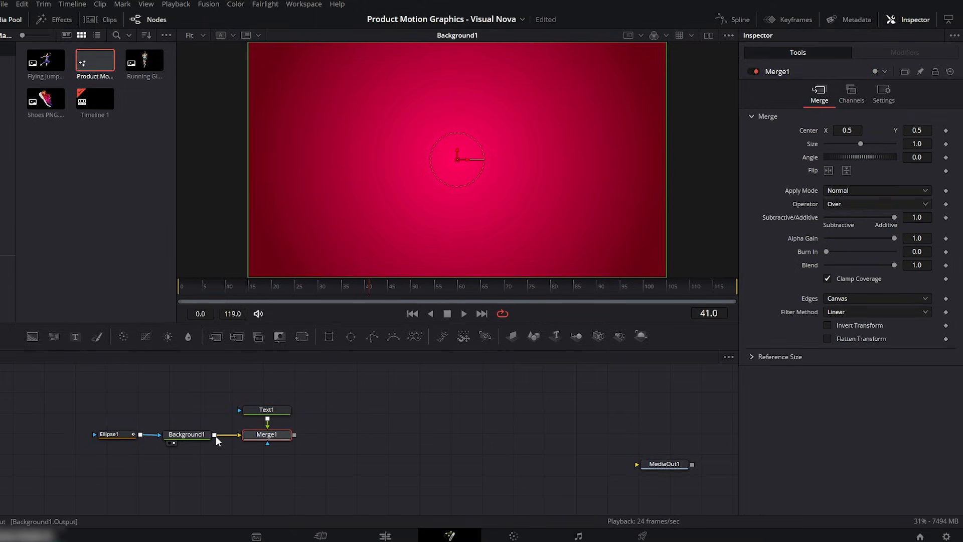
click(254, 444)
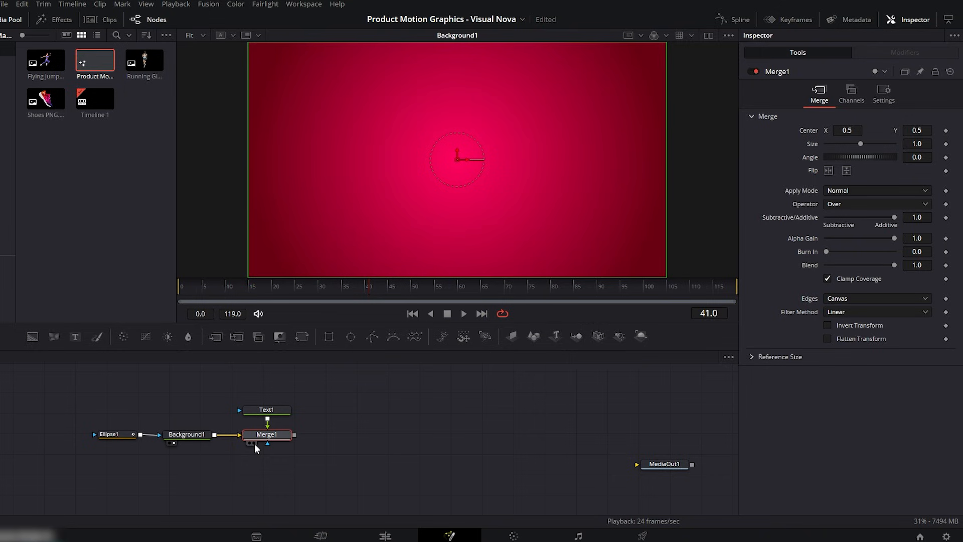
Enter DESIGNED as the text of the Text1 node
click(267, 411)
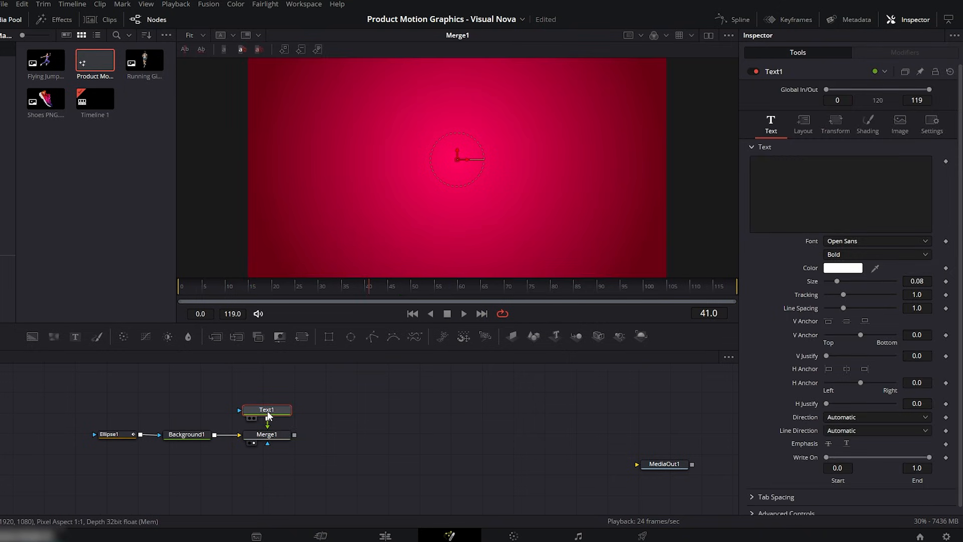
click(794, 171)
text(DES)
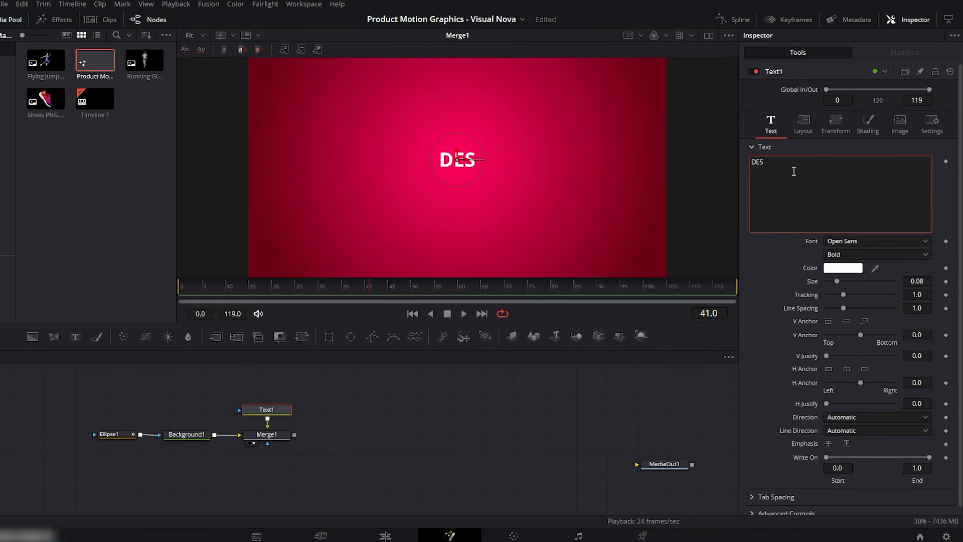
text(IGNED)
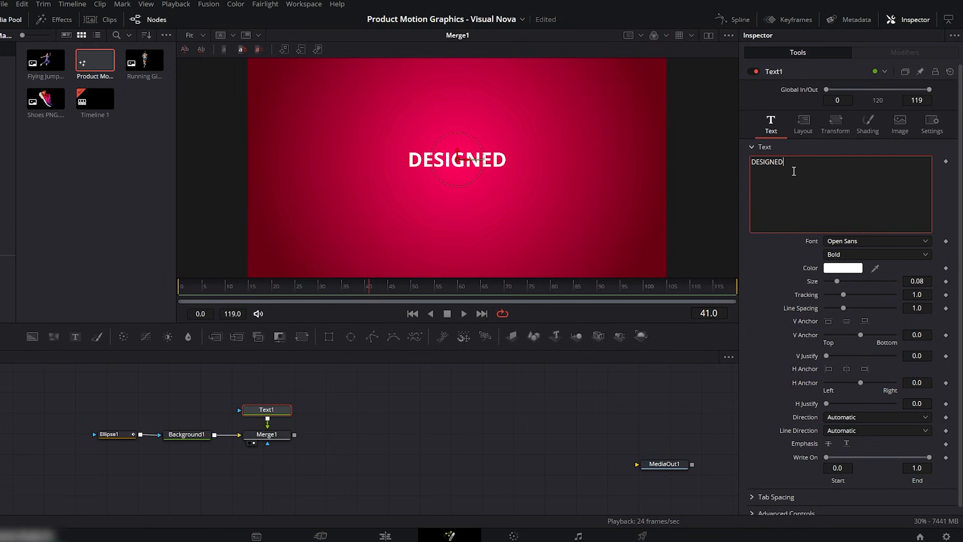
Set the DESIGNED text to the Bebas Neue font in Book style at a size of 0.4134
click(851, 242)
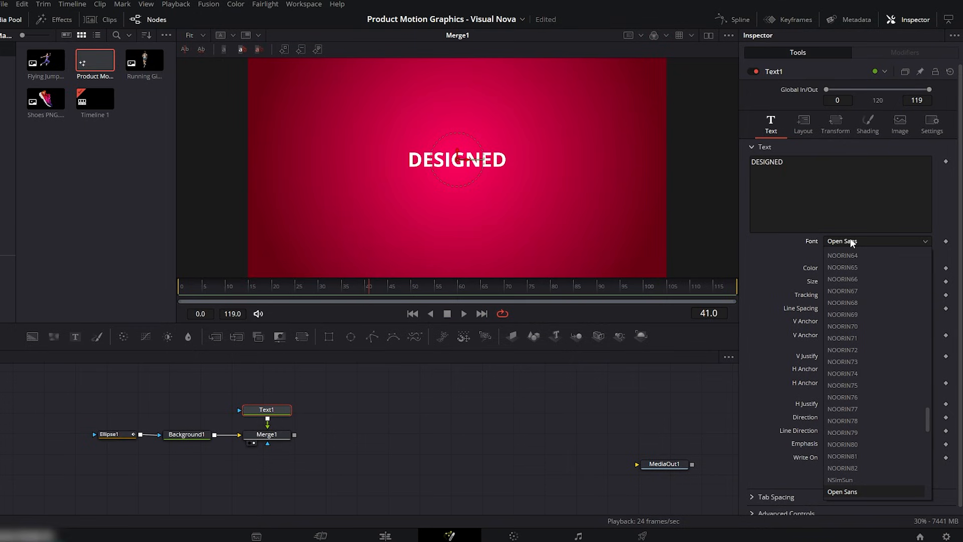
key(b)
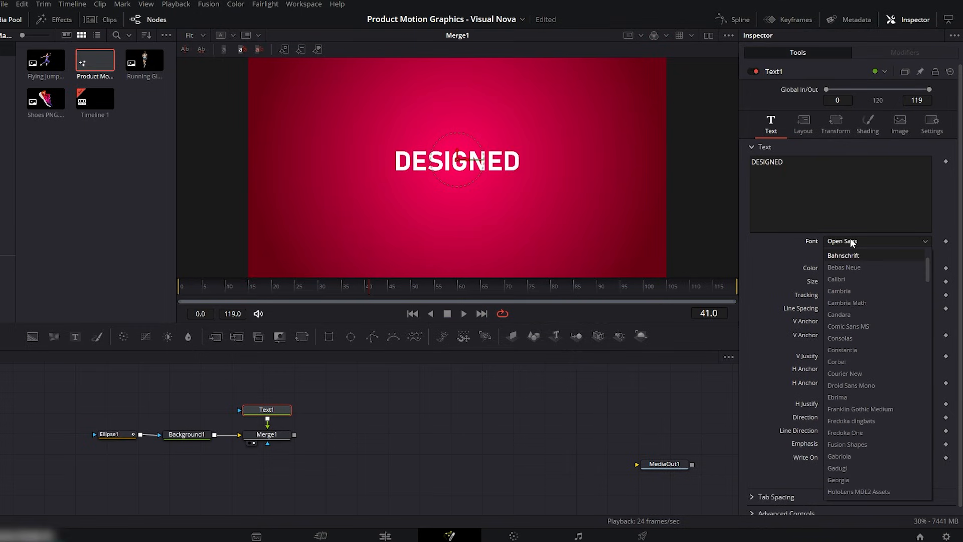
click(844, 266)
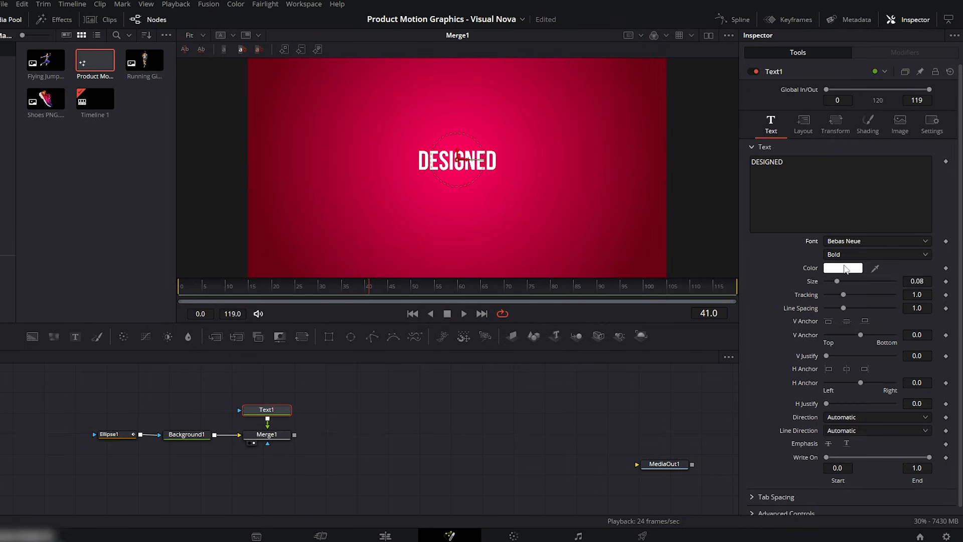
click(844, 254)
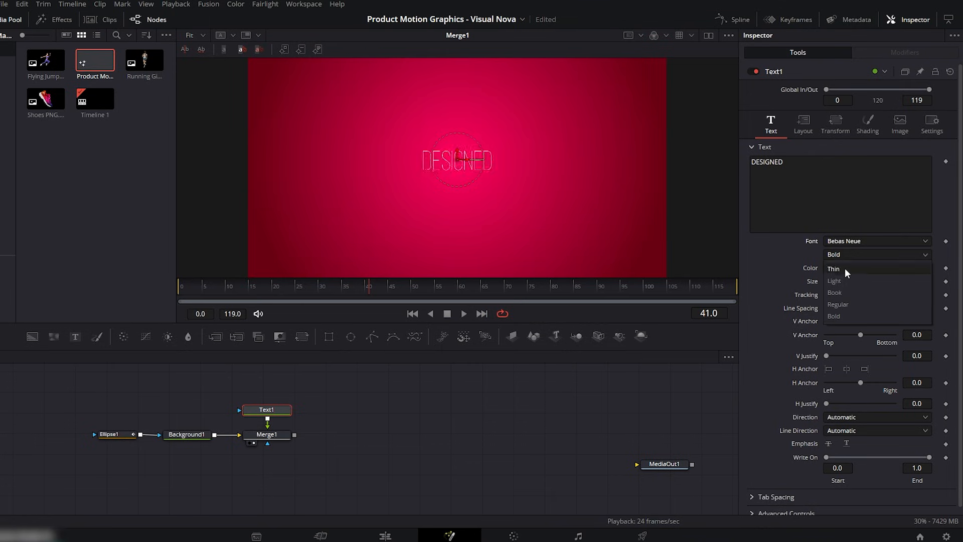
click(842, 292)
drag(841, 283, 882, 279)
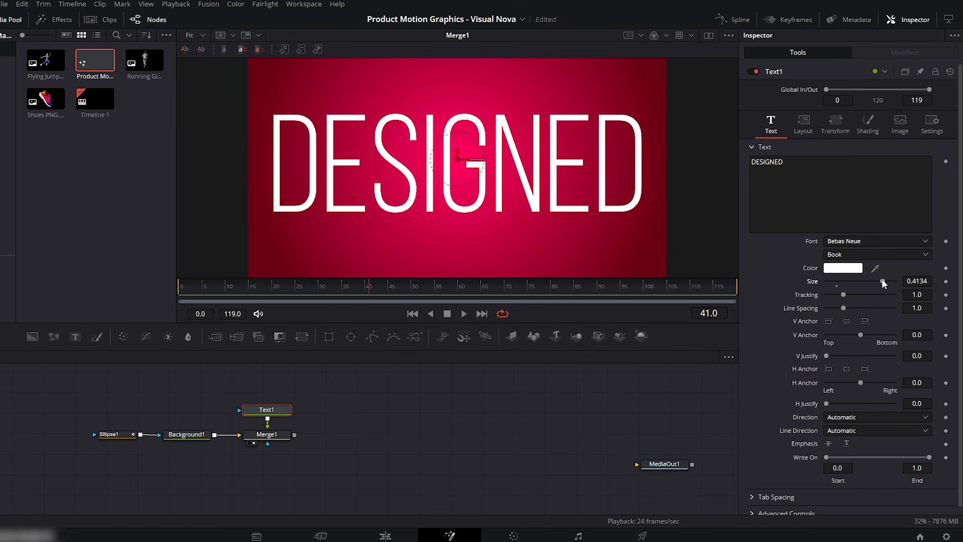
Keyframe the Text1 layout's Center Y at 0.259 on frame 10 and 0.5 on frame 20
drag(354, 281, 225, 286)
click(803, 125)
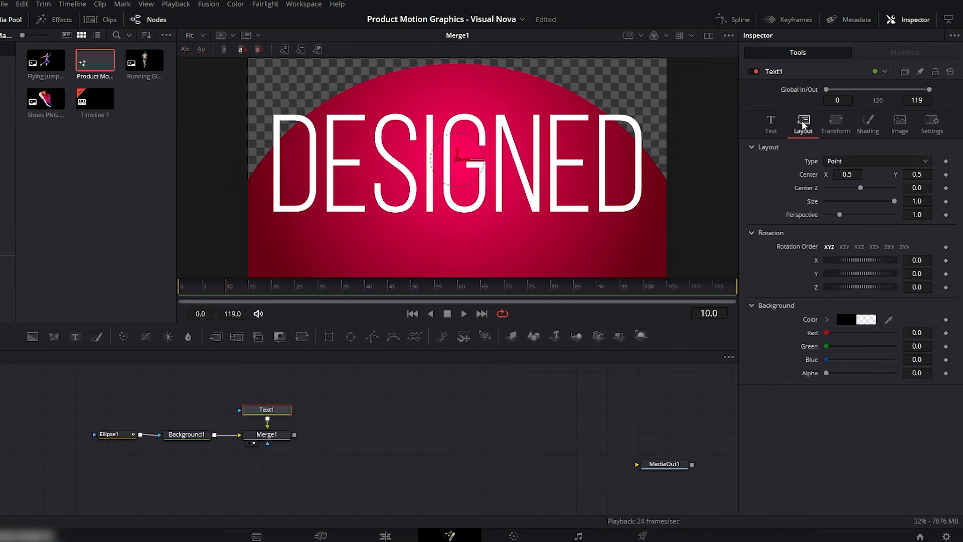
drag(914, 174, 884, 175)
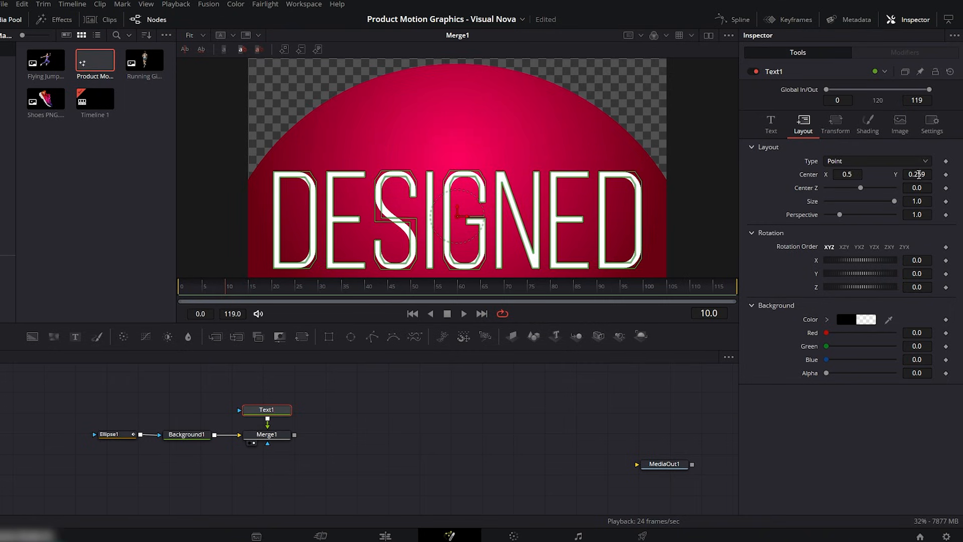
click(946, 175)
drag(241, 291, 276, 286)
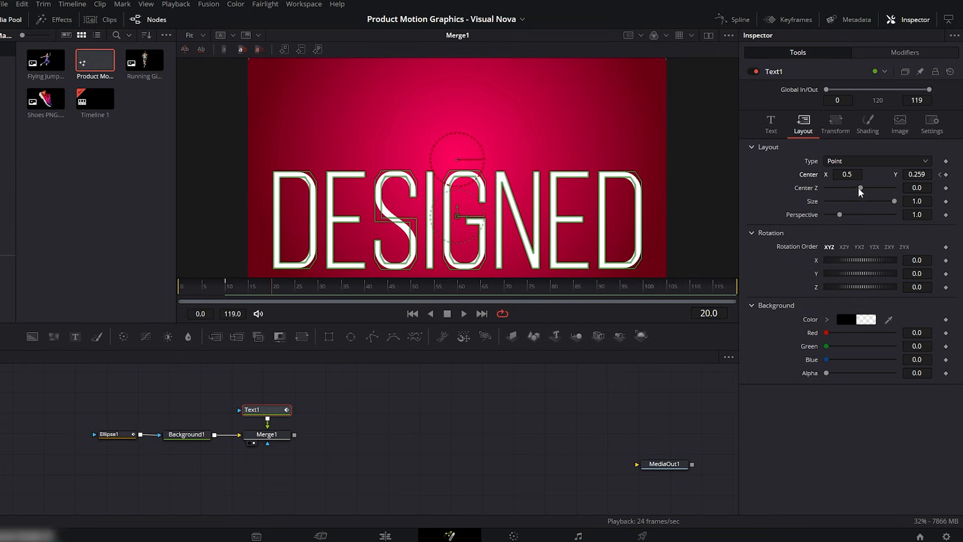
click(911, 174)
text(0.)
key(Tab)
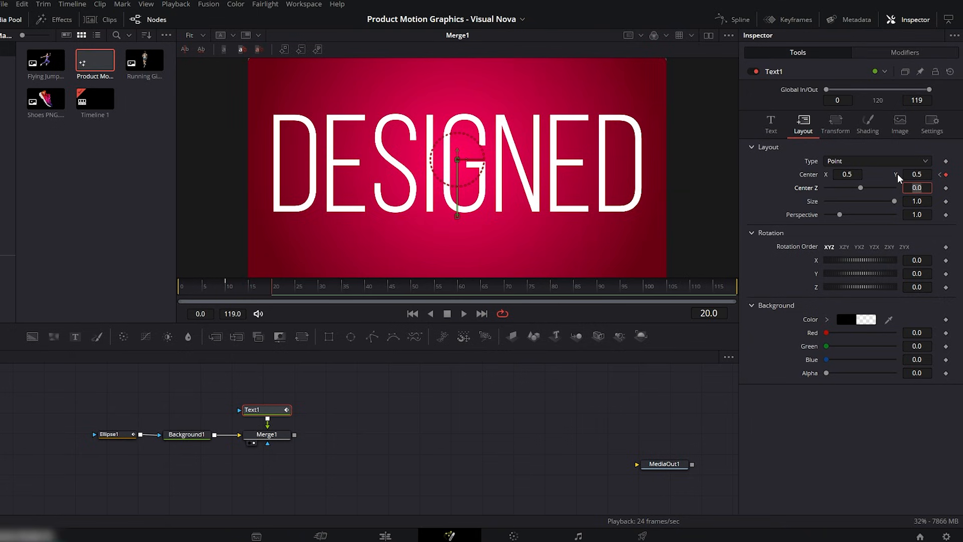
Keyframe the text's shading opacity at 0.0 on frame 10 and 1.0 on frame 20
click(869, 123)
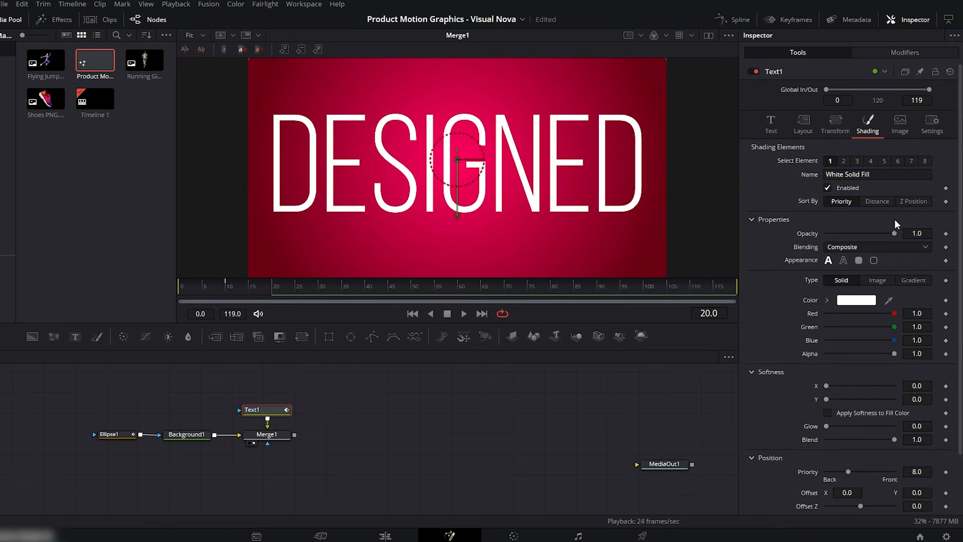
drag(895, 233, 825, 233)
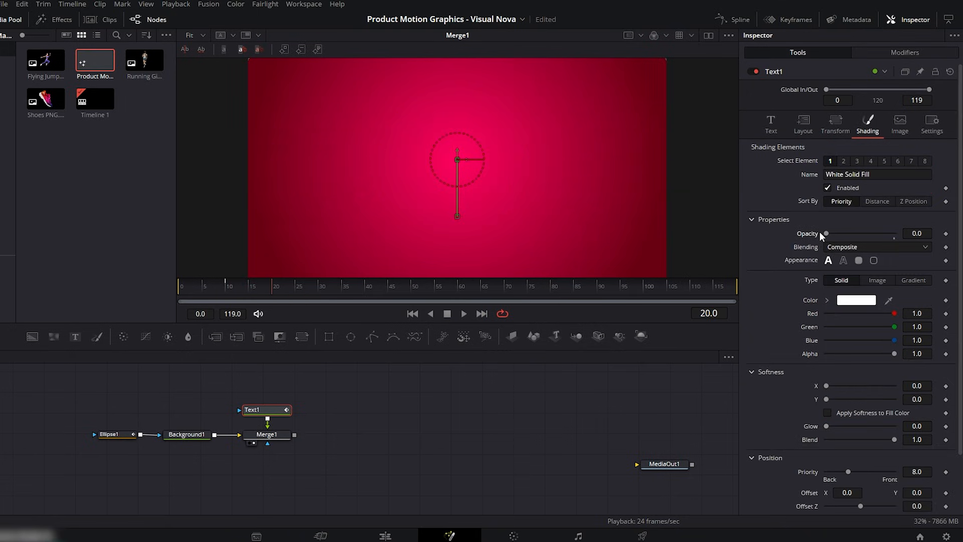
drag(271, 290, 229, 292)
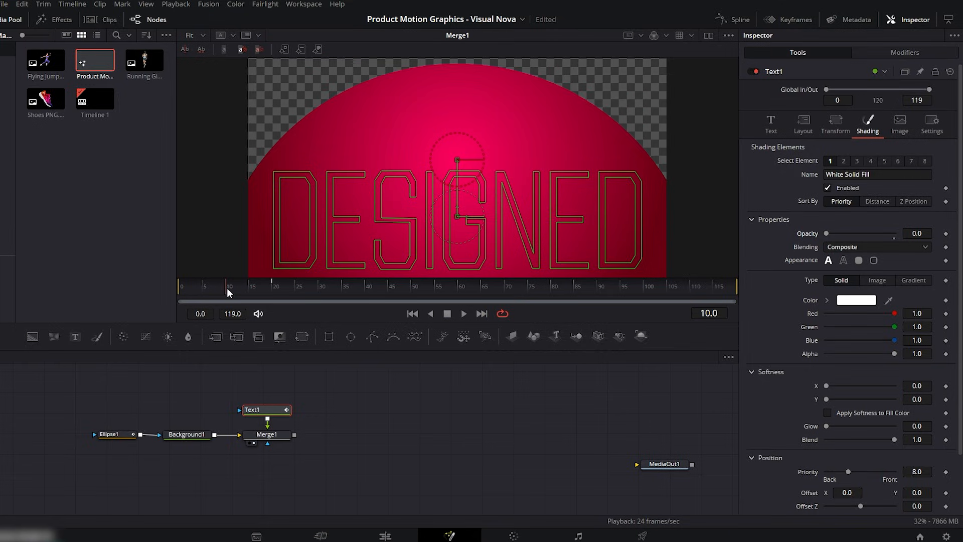
click(946, 234)
drag(240, 290, 276, 290)
drag(826, 233, 908, 235)
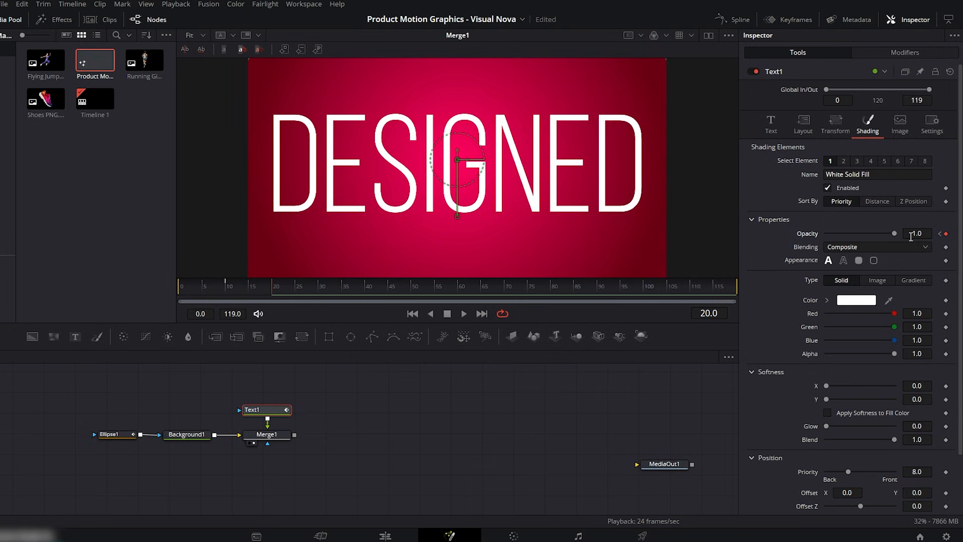
mouse_move(262, 290)
mouse_down()
mouse_move(224, 288)
mouse_move(275, 290)
mouse_up()
Keyframe the text's character spacing at 0.865 on frame 10 and 1.0 on frame 20
click(830, 129)
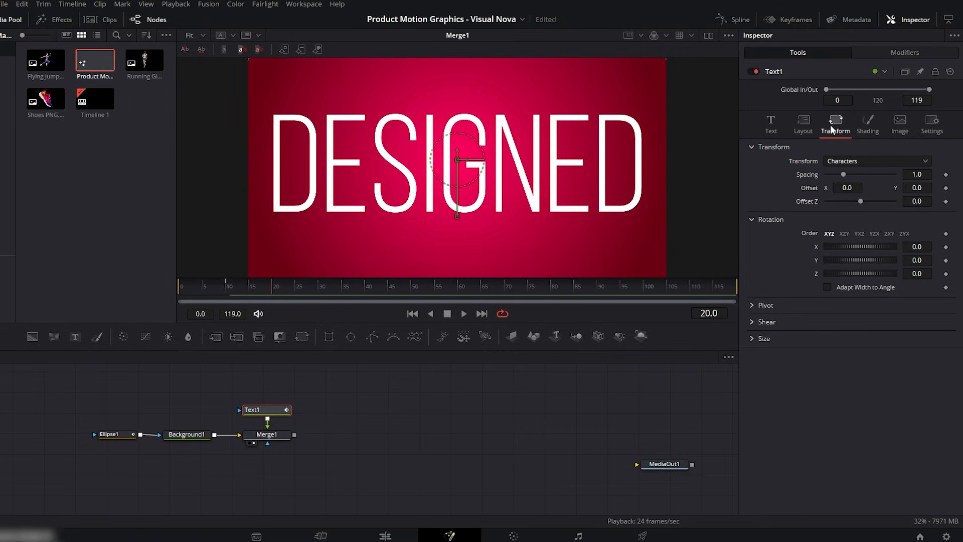
drag(916, 174, 898, 174)
drag(269, 292, 230, 292)
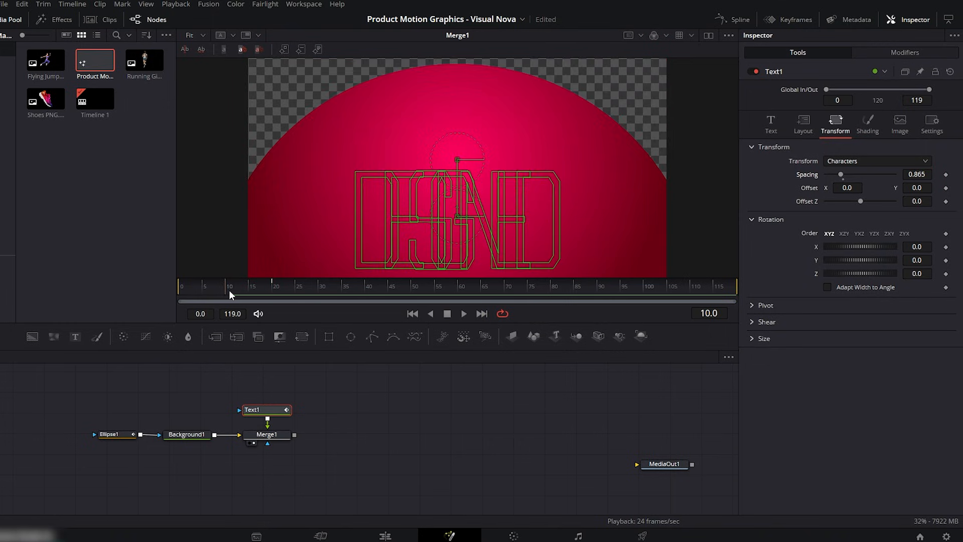
click(946, 175)
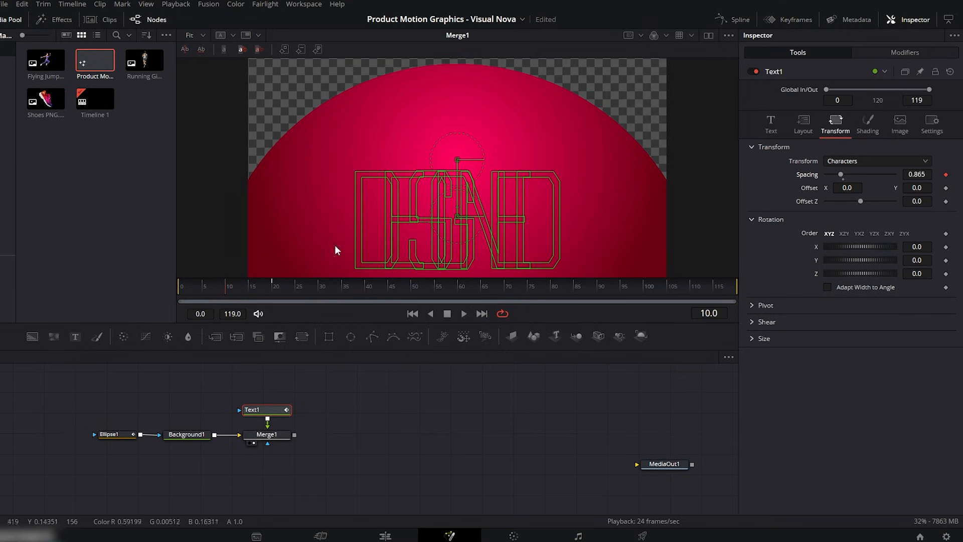
drag(249, 287, 275, 287)
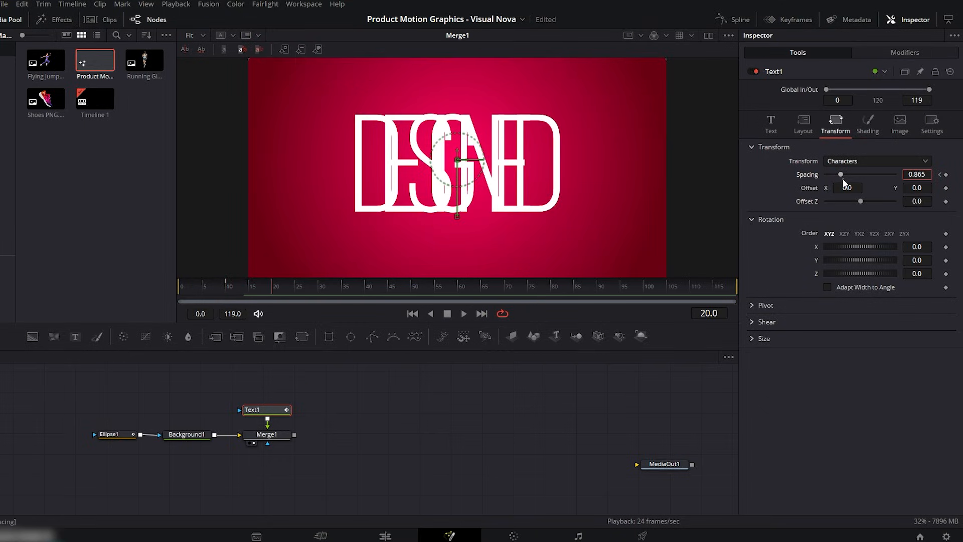
click(844, 180)
Play the text reveal animation from frame 0 to check its motion
drag(242, 288, 174, 292)
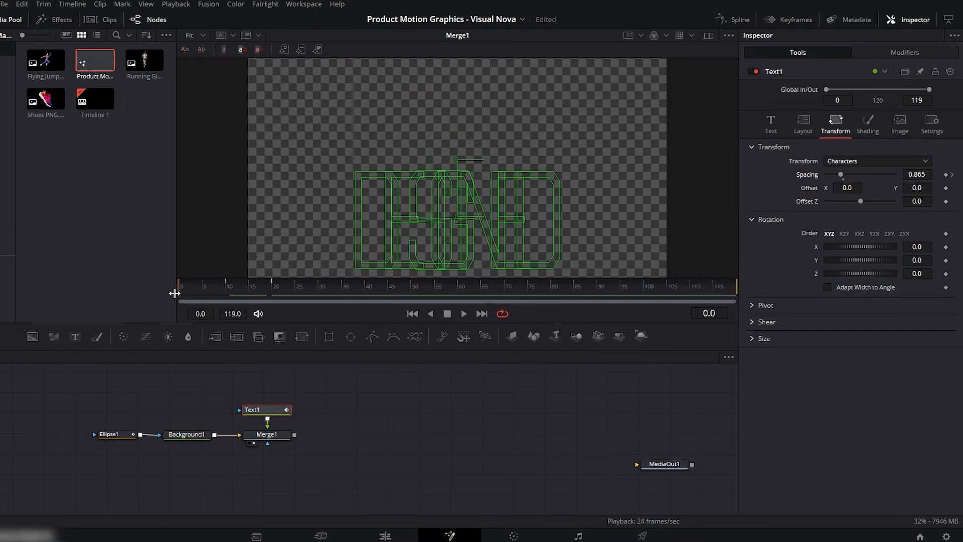
click(464, 313)
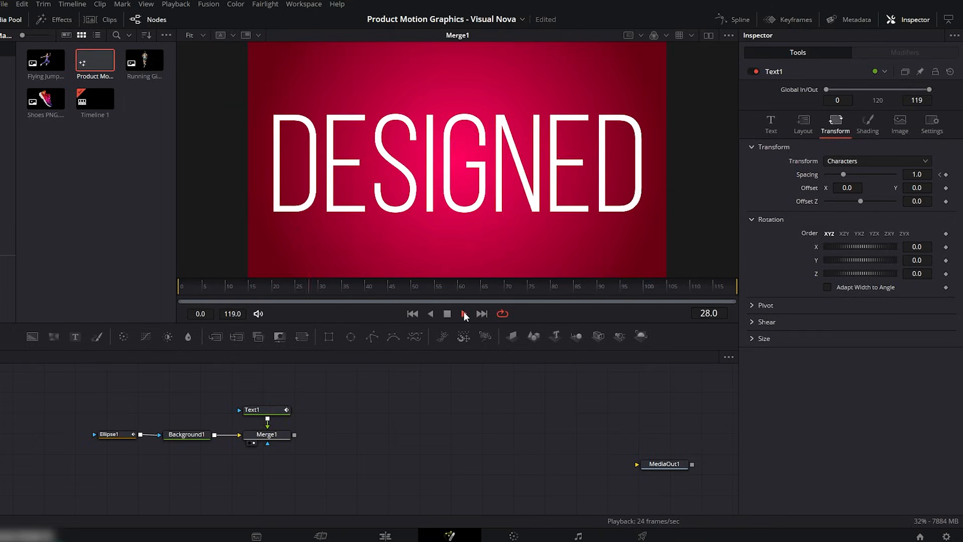
click(447, 313)
At frame 20, merge the Shoes PNG image over Merge1's output and display Merge2 in the viewer
drag(224, 284, 276, 292)
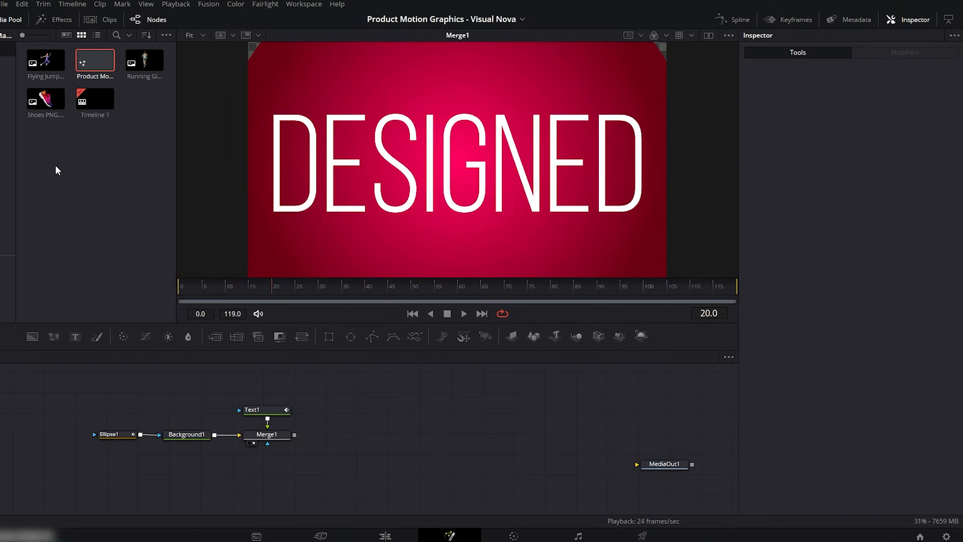
drag(45, 100, 293, 436)
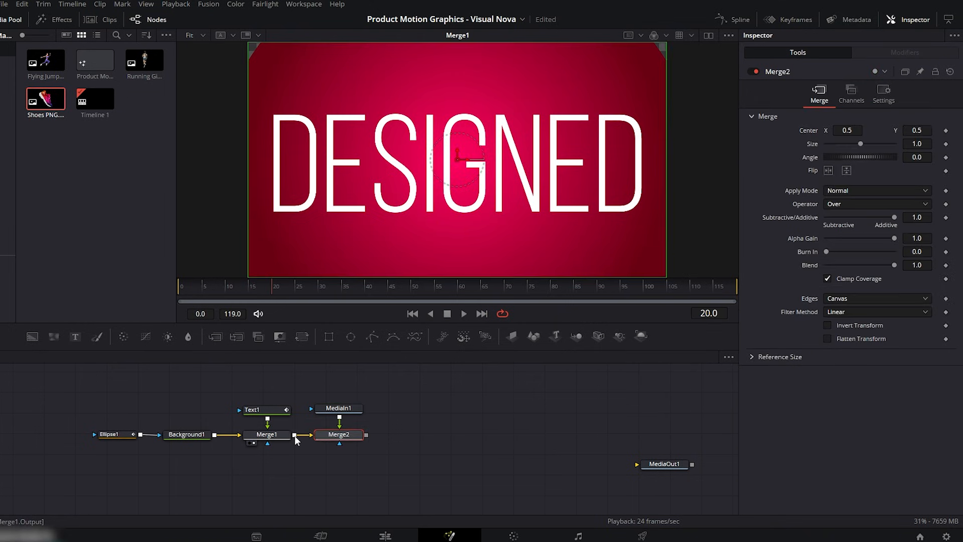
click(325, 444)
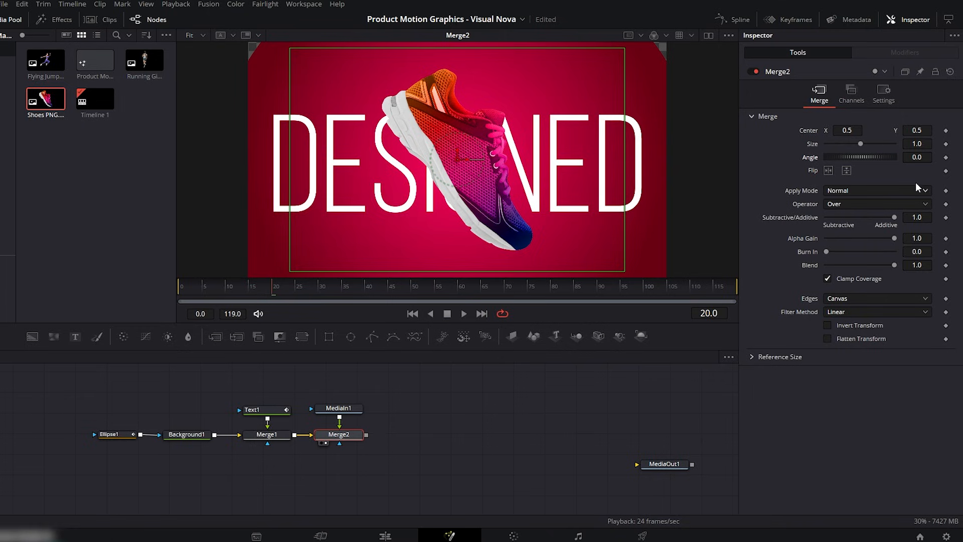
Keyframe Merge2's Angle at 13.8 on frame 0 and 10 on frame 119 to rotate the shoe slowly
click(923, 156)
key(Tab)
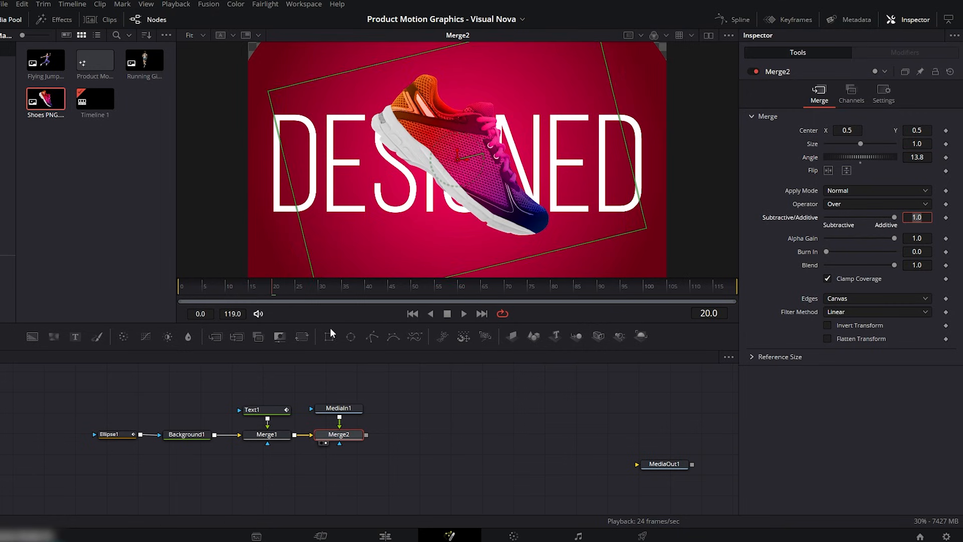
drag(269, 287, 178, 290)
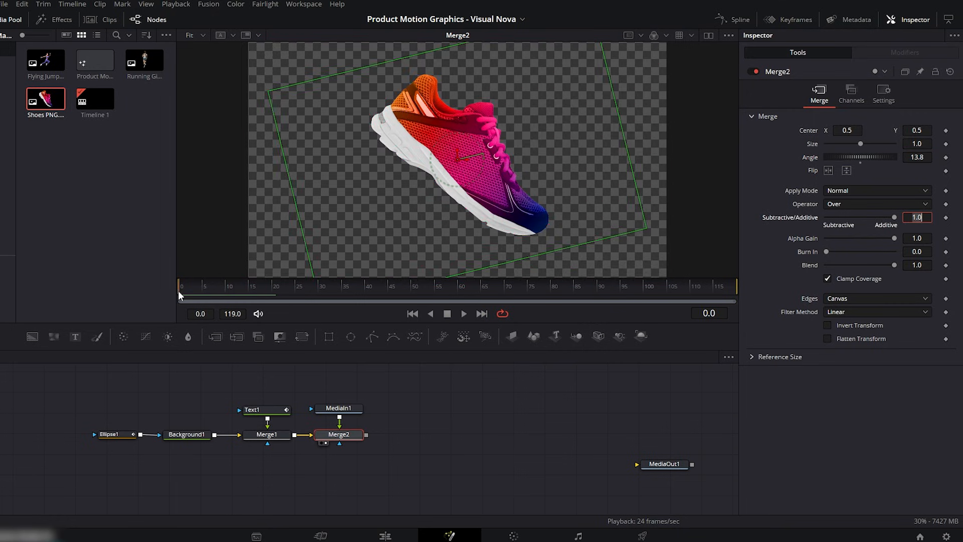
click(946, 159)
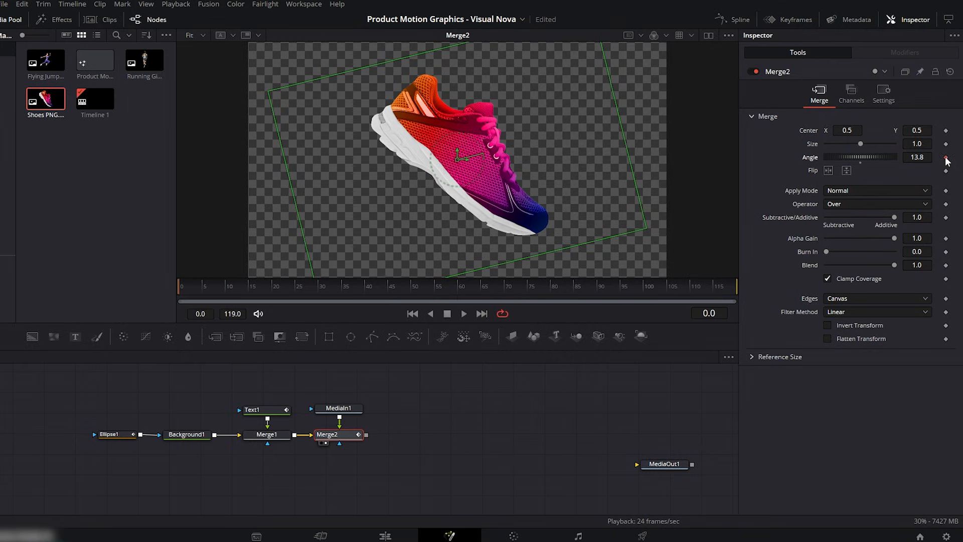
drag(490, 288, 736, 286)
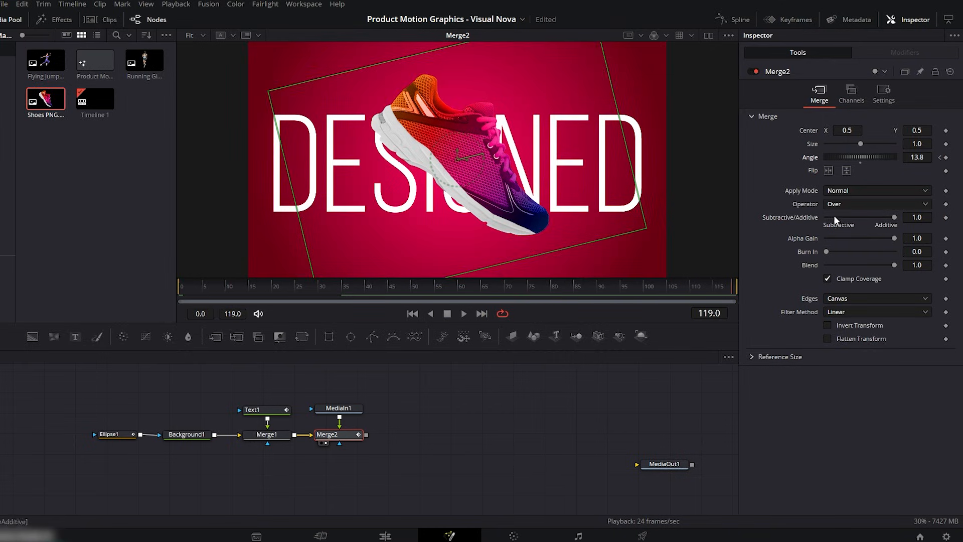
click(917, 157)
key(BackSpace)
text(10)
key(Tab)
Keyframe Merge2's Center X at -0.22 on frame 20 and 0.5 on frame 35 to slide the shoe in
drag(407, 286, 275, 288)
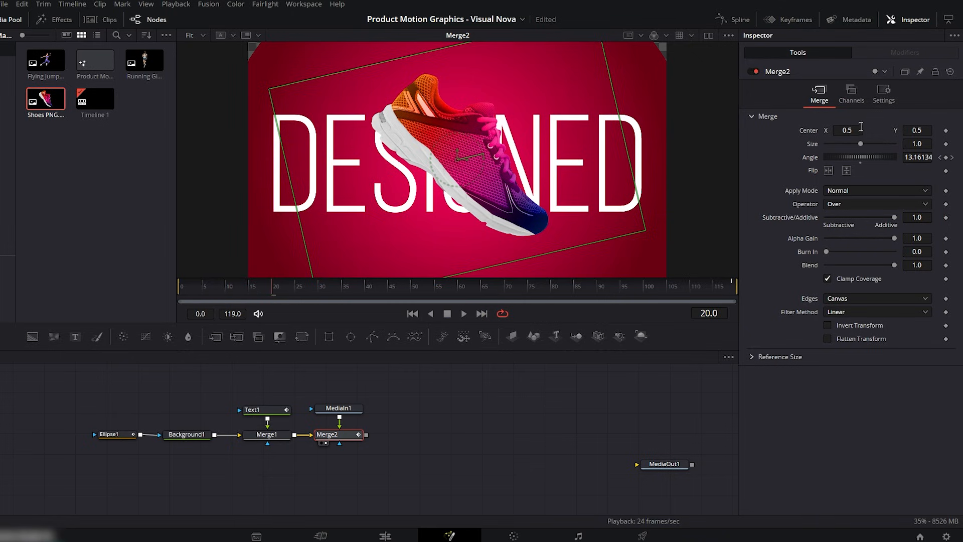
drag(853, 130, 491, 130)
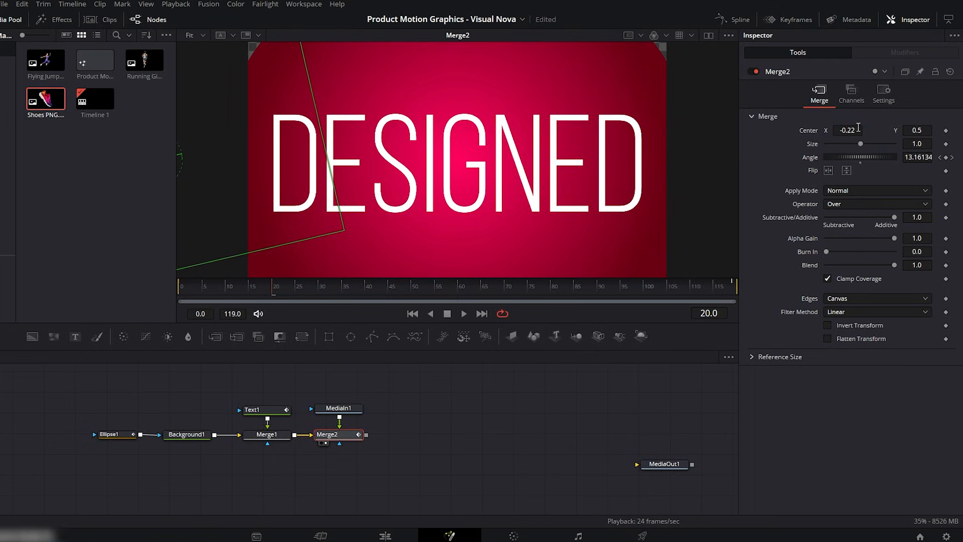
click(945, 132)
drag(284, 289, 342, 288)
click(844, 130)
text(0.5)
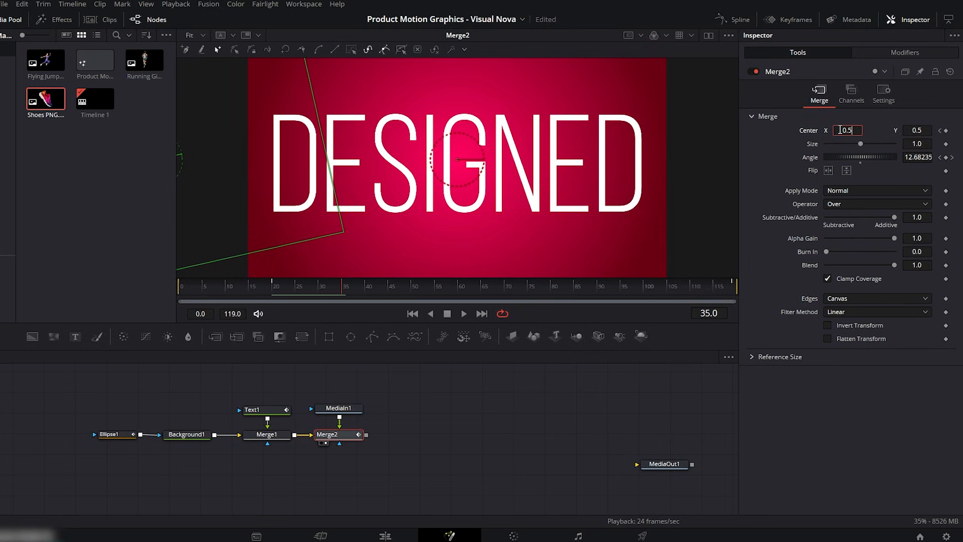
key(Tab)
Play the shoe's slide-in animation to check its motion
drag(333, 288, 253, 287)
click(464, 314)
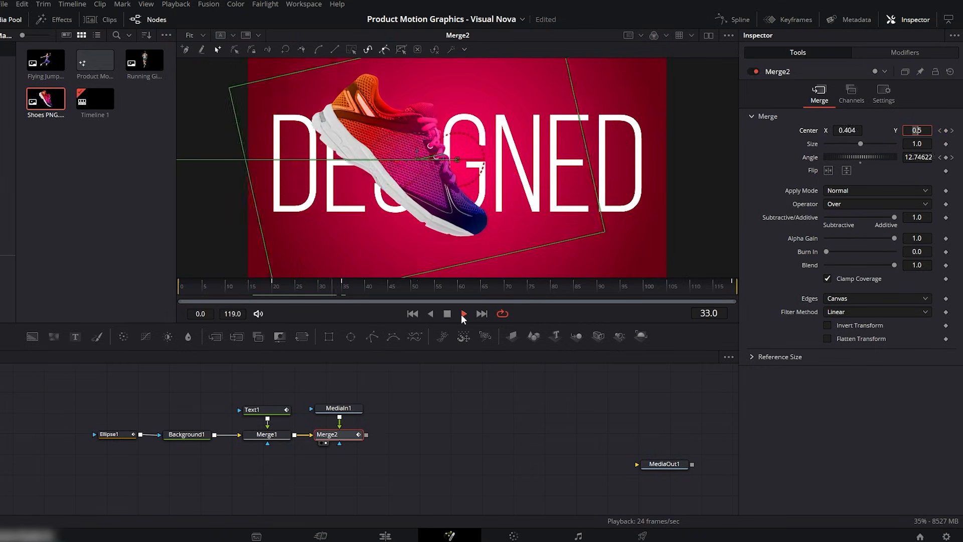
click(447, 314)
Park the playhead on frame 35 and enable Motion Blur on Merge2
mouse_move(329, 288)
mouse_down()
mouse_move(276, 287)
mouse_move(344, 287)
mouse_up()
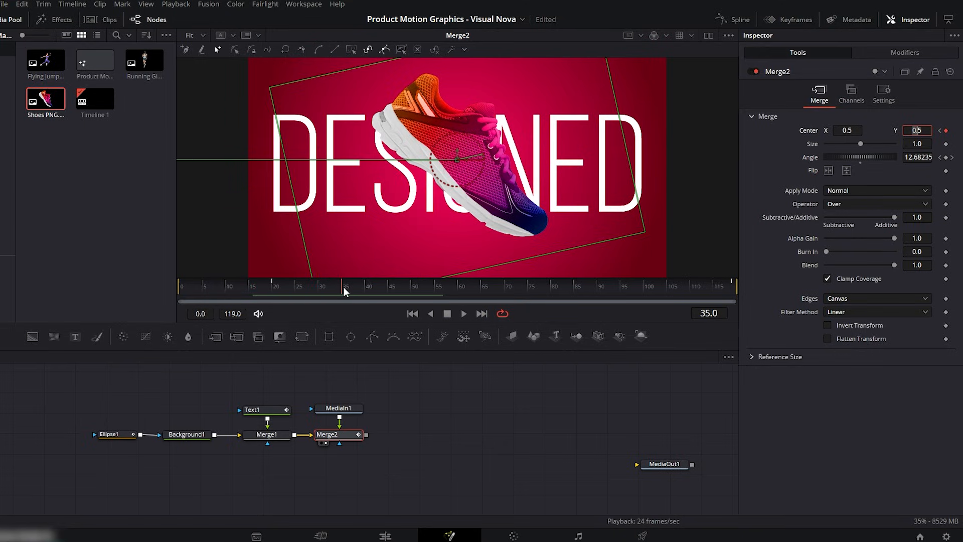
click(881, 100)
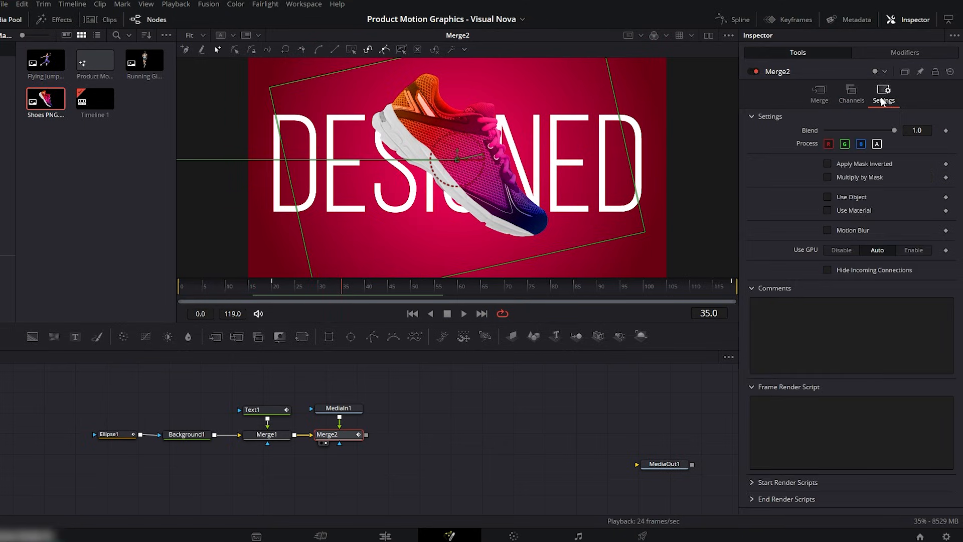
click(827, 230)
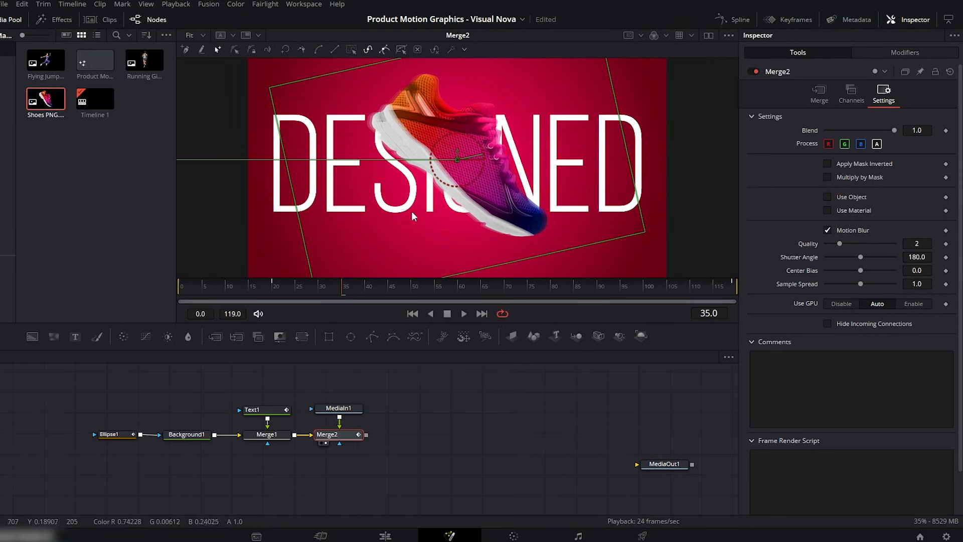
Insert a Drop Shadow between MediaIn1 and Merge2 and set its Shadow Strength to 0.3
drag(351, 410, 349, 398)
key(ctrl+shift+space)
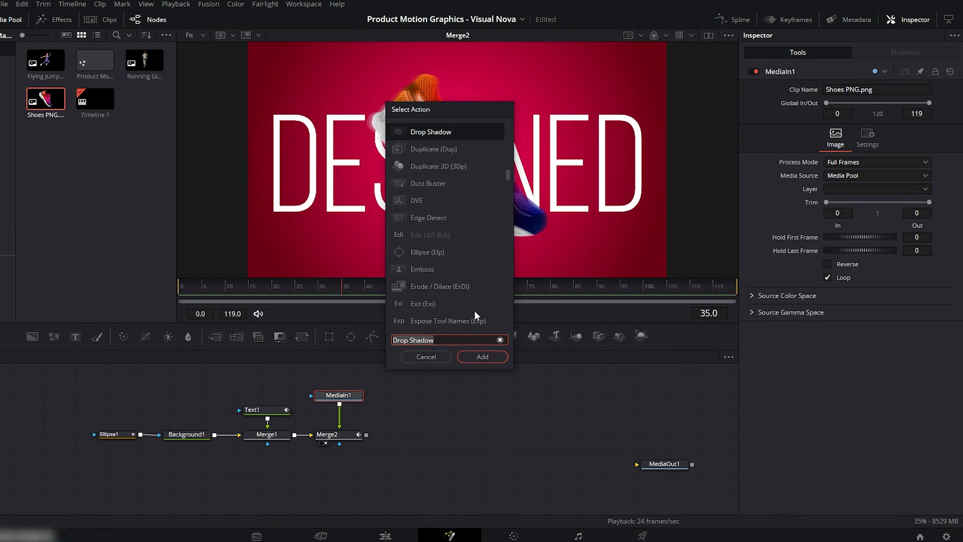
click(481, 358)
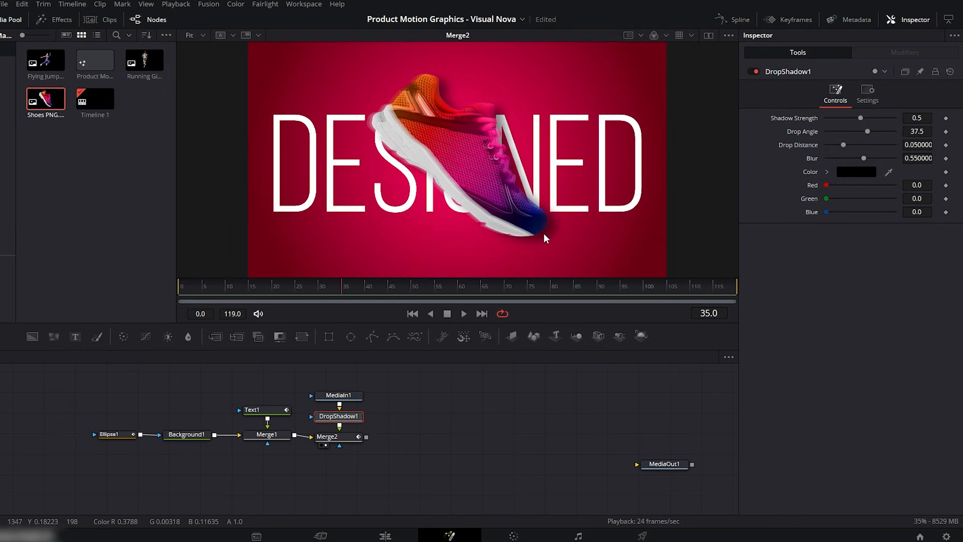
click(916, 119)
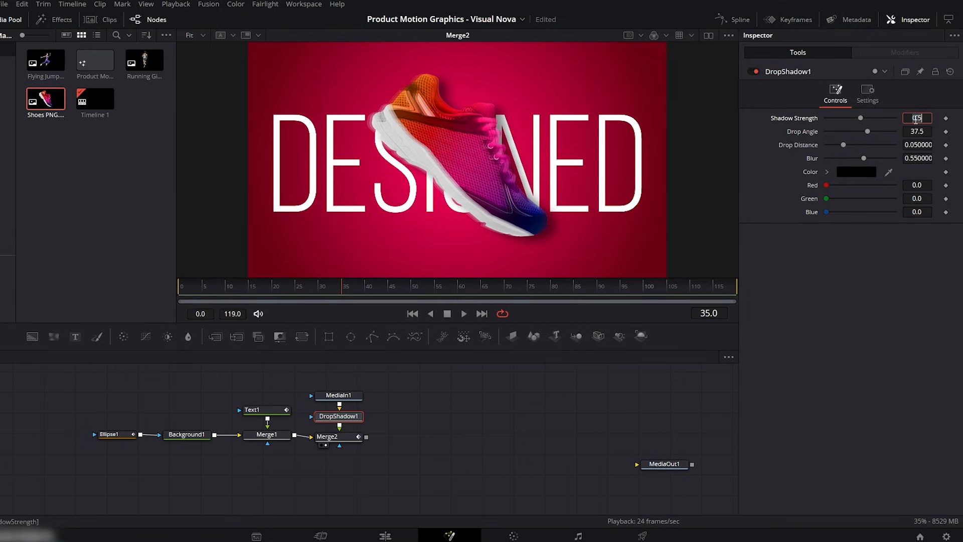
key(Tab)
At frame 20, set Merge2's Center X to -0.264 to hide the shoe's shadow off-frame, and play the animation to check it
click(335, 287)
drag(334, 288, 273, 287)
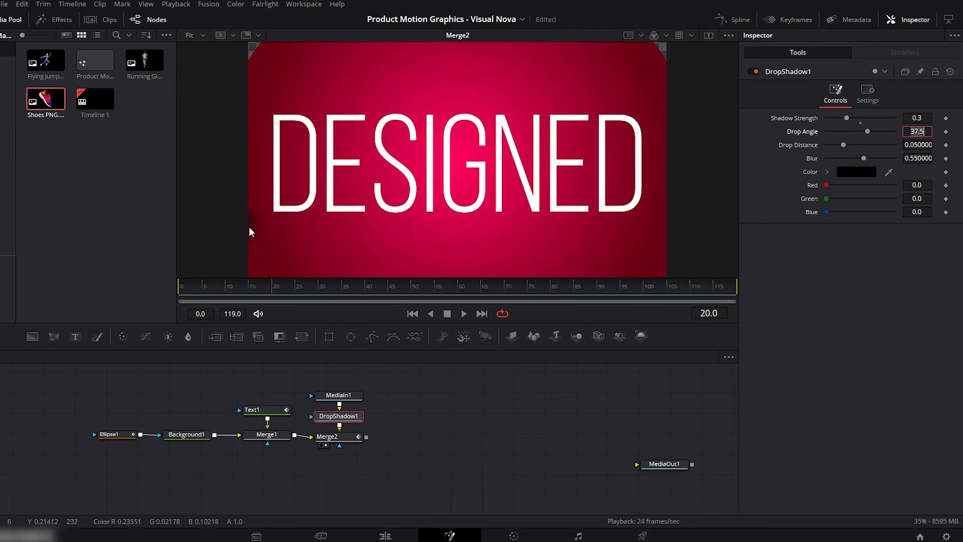
click(338, 396)
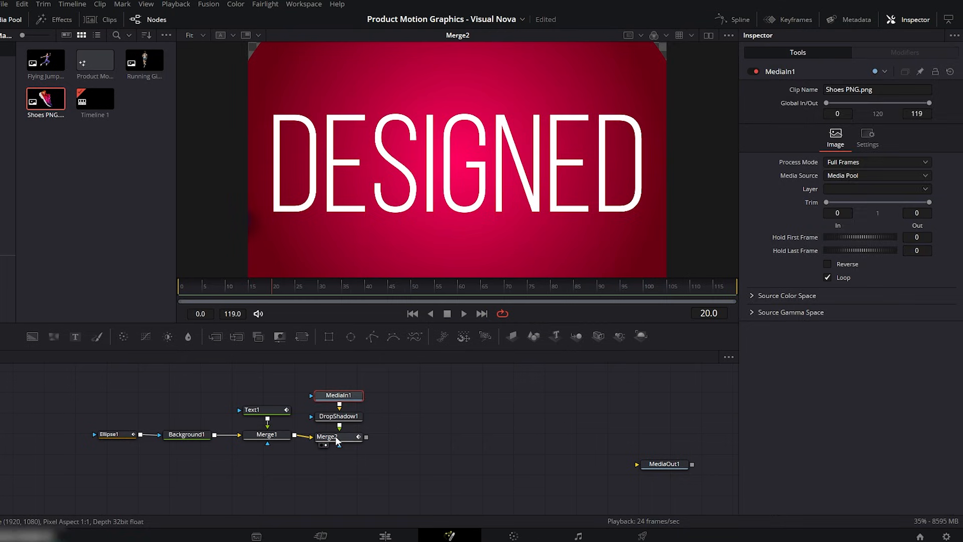
click(327, 436)
click(827, 97)
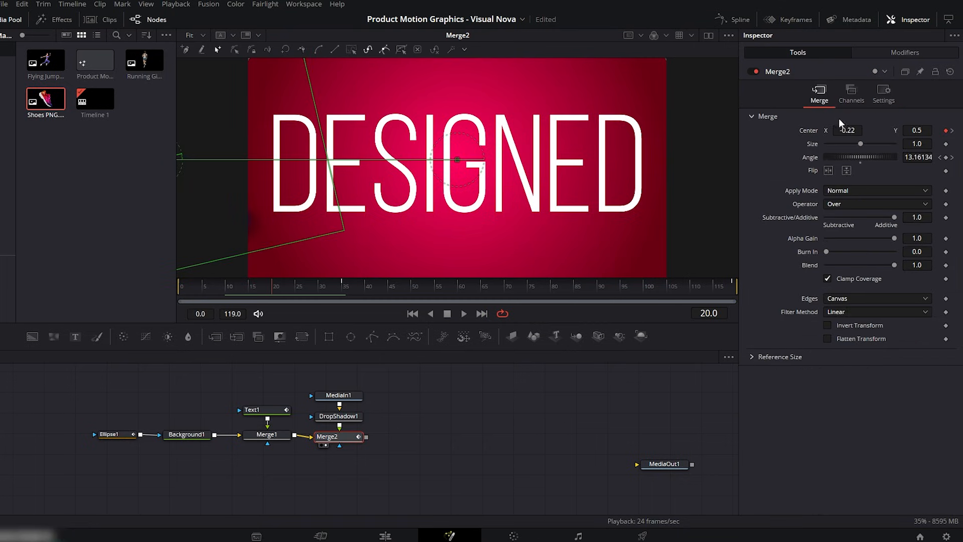
drag(848, 130, 832, 130)
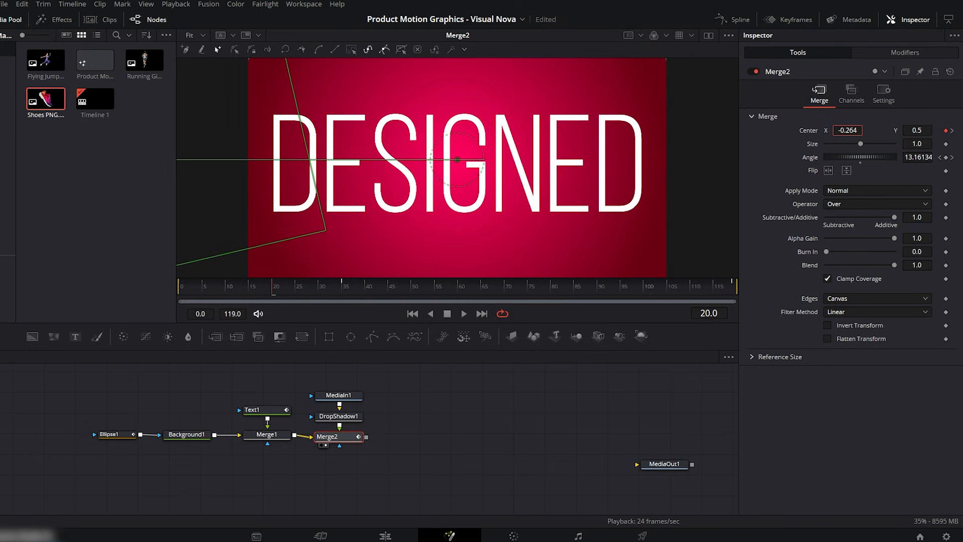
drag(253, 291, 188, 290)
click(462, 313)
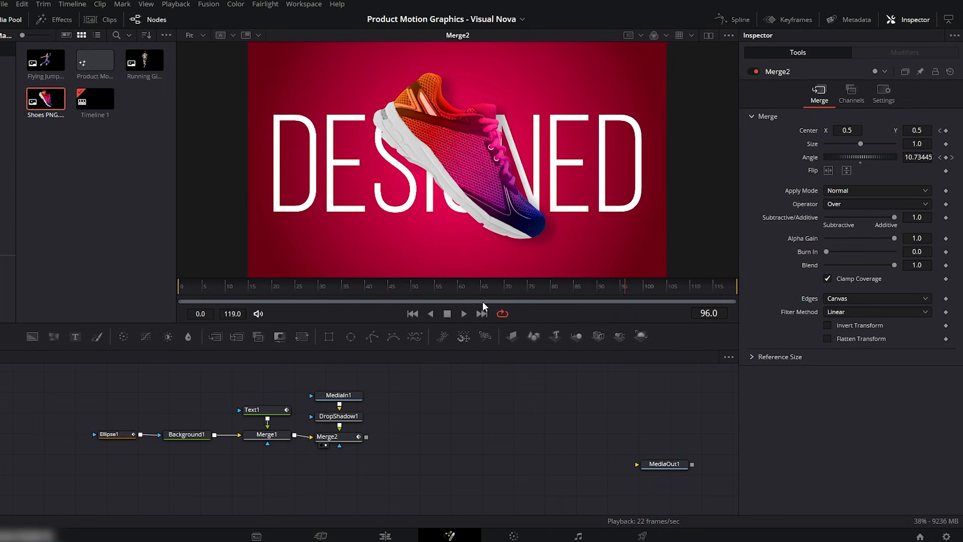
Keyframe Text1's character Offset Y at 0.0 on frame 70 and 0.417 on frame 85 to move the title out above the frame
drag(531, 287, 507, 290)
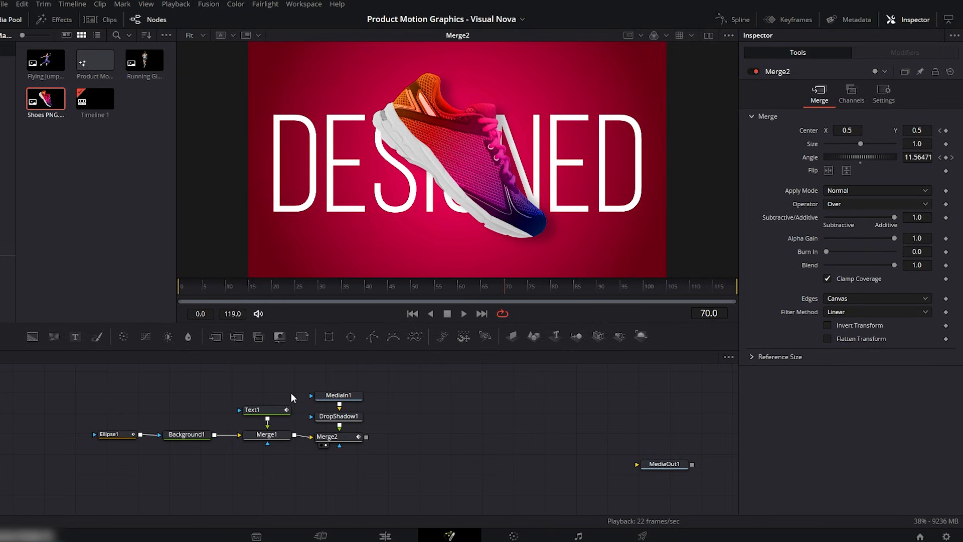
click(271, 412)
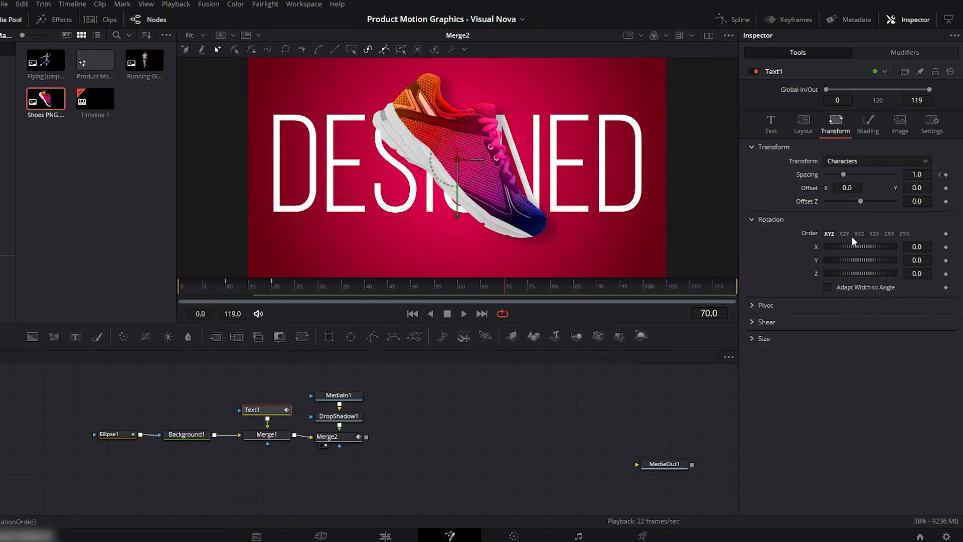
click(945, 187)
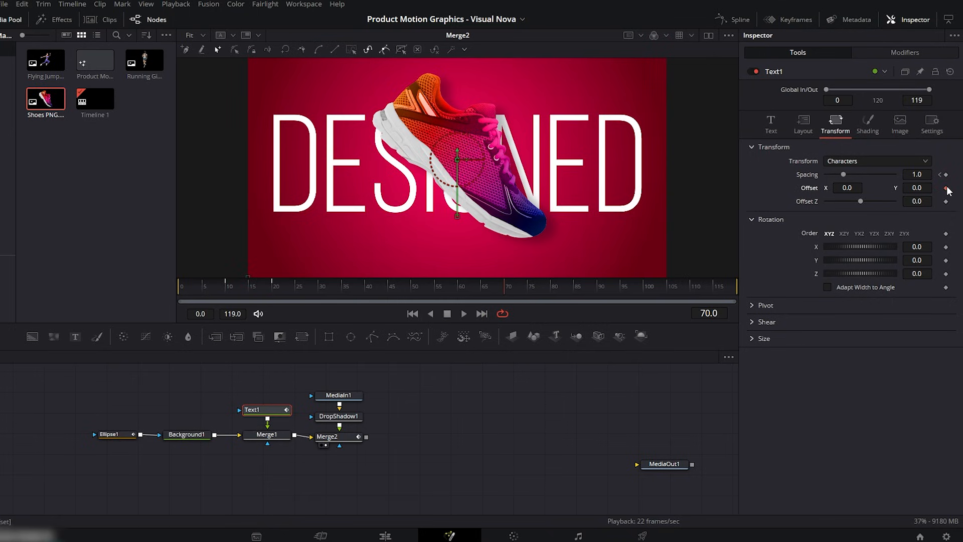
drag(511, 289, 577, 288)
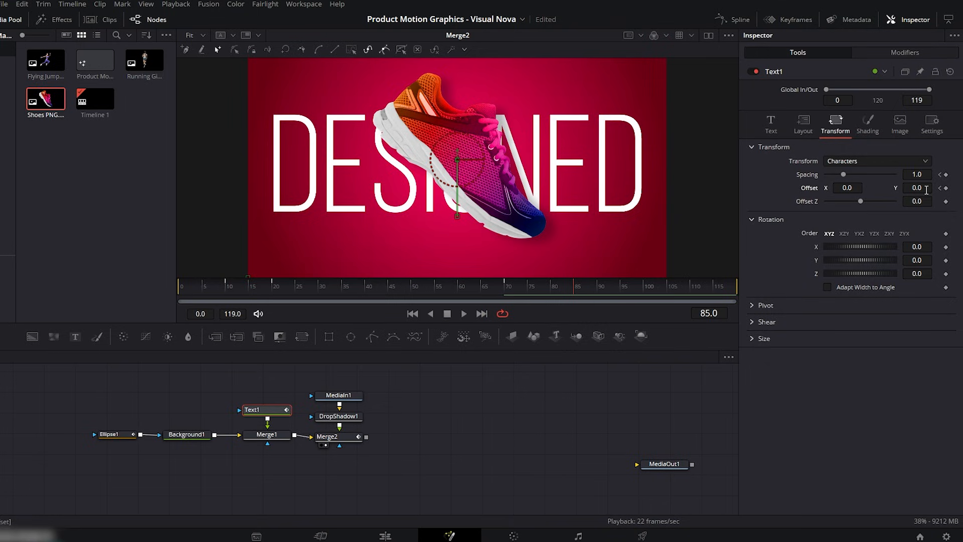
drag(922, 188, 958, 186)
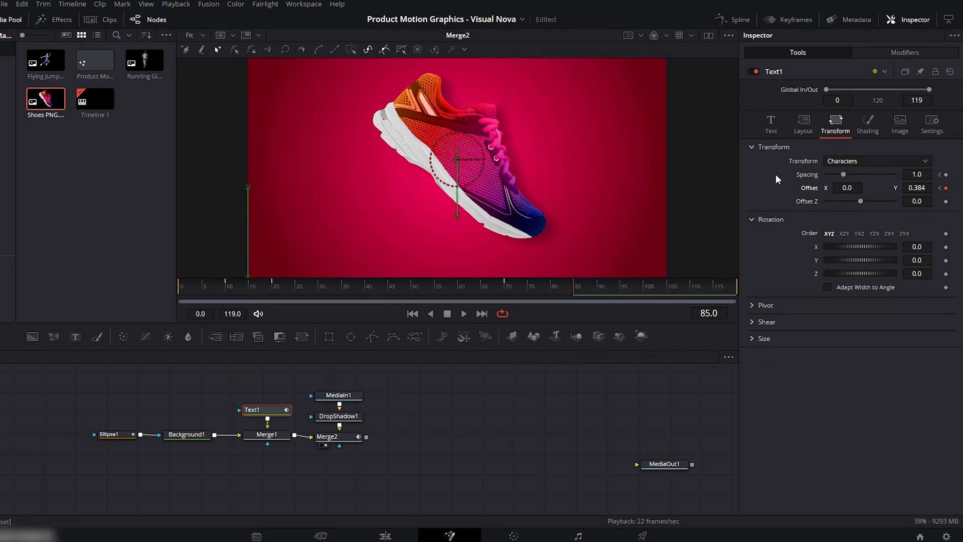
click(203, 35)
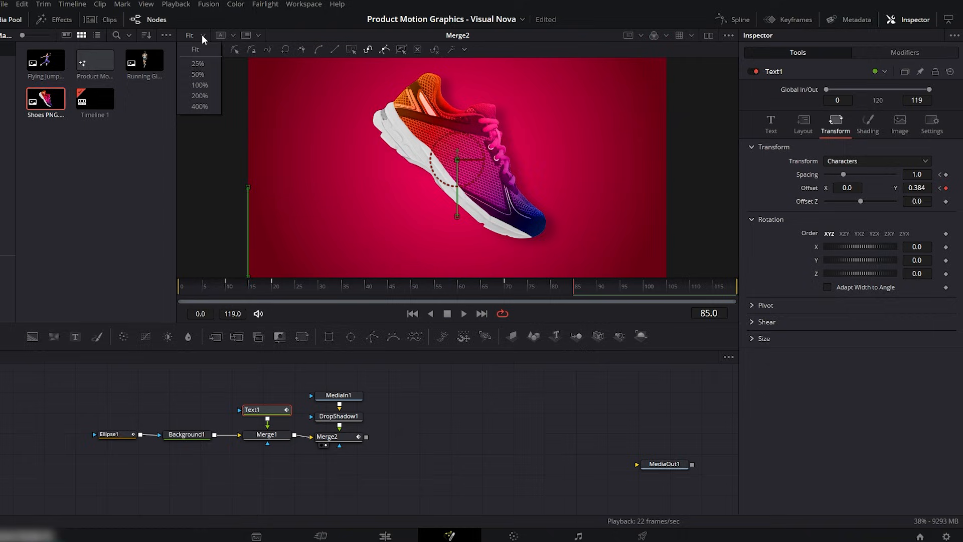
click(198, 63)
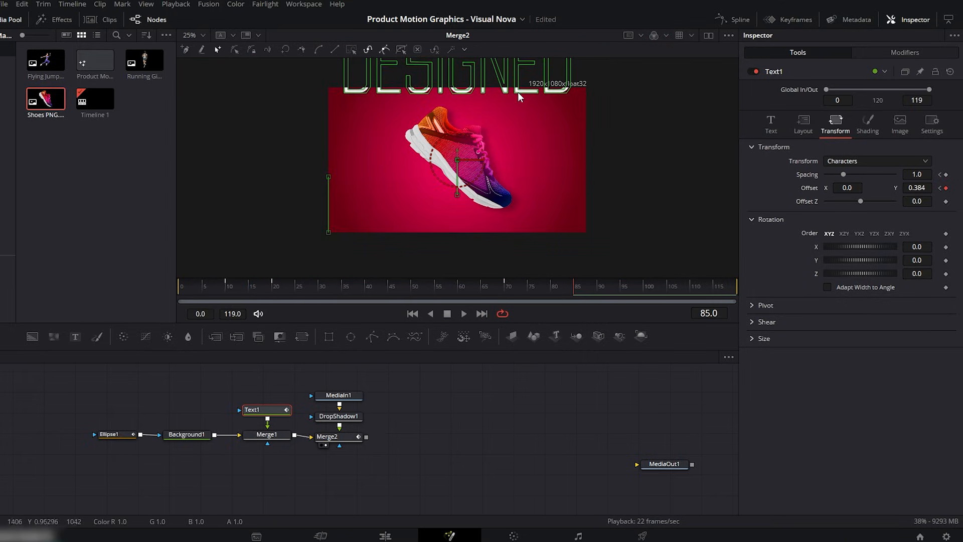
drag(928, 188, 937, 188)
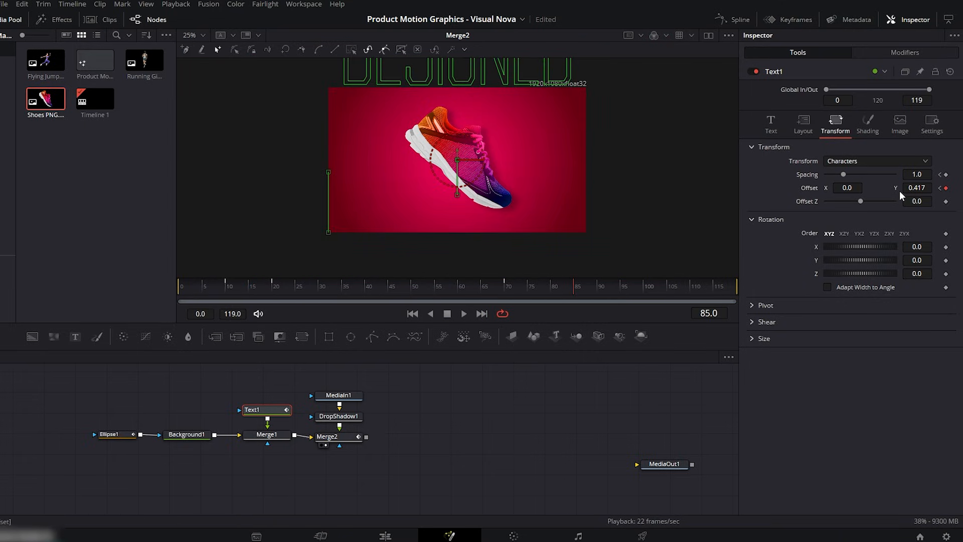
Keyframe Merge2's Center Y at 0.5 on frame 70 and 1.379 on frame 85 to send the shoe up out of frame
drag(570, 288, 504, 290)
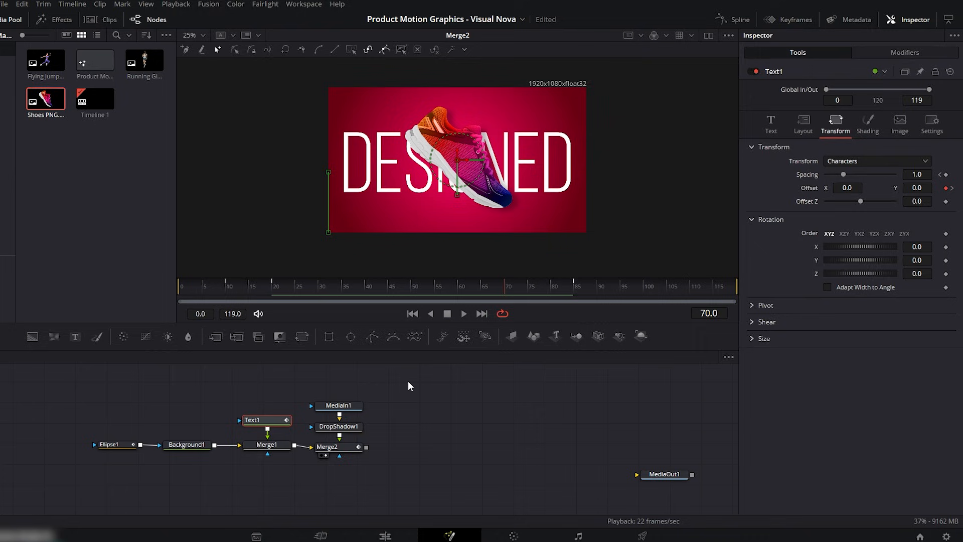
click(341, 449)
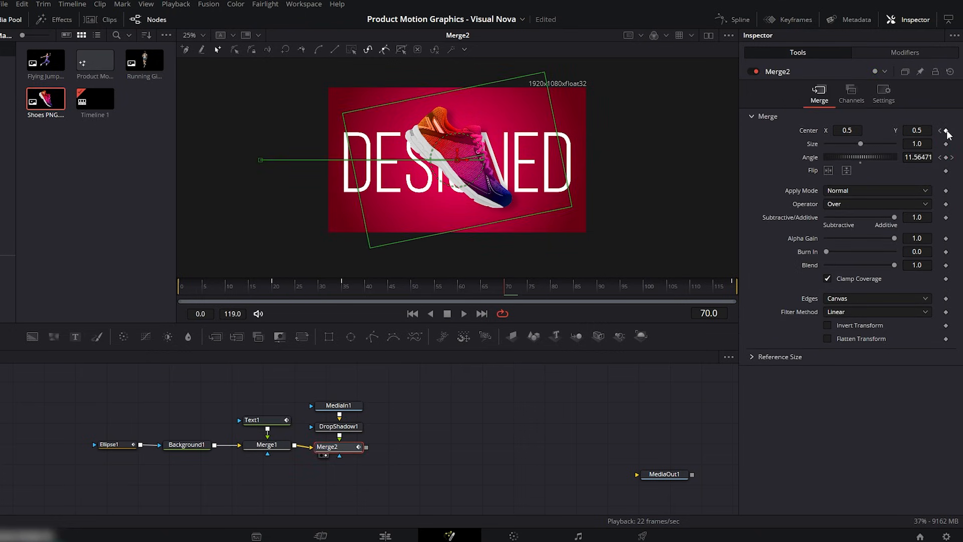
drag(510, 285, 576, 288)
drag(923, 129, 935, 130)
Fit the composition in the viewer and play it from the start to check the exit animation
drag(522, 290, 182, 291)
click(202, 35)
click(193, 42)
click(464, 342)
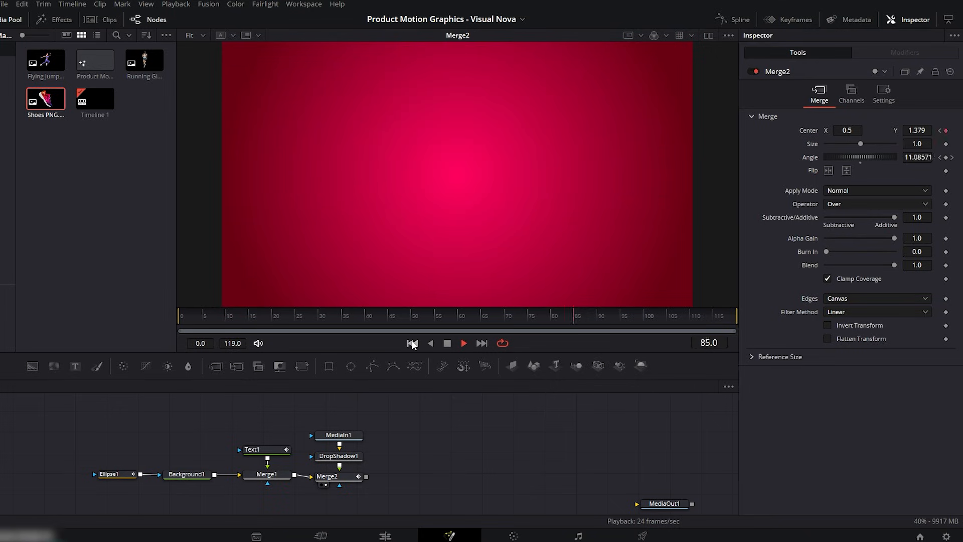
drag(435, 323, 459, 318)
Move MediaOut1 closer, connect Merge2's output to it, and check the finished composition on the Edit page
drag(660, 503, 562, 474)
click(561, 471)
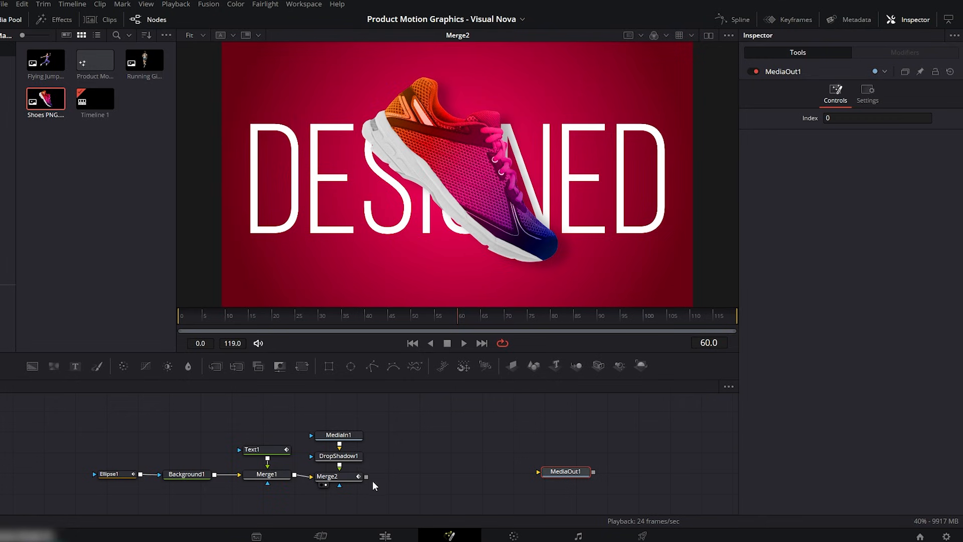
drag(366, 477, 570, 475)
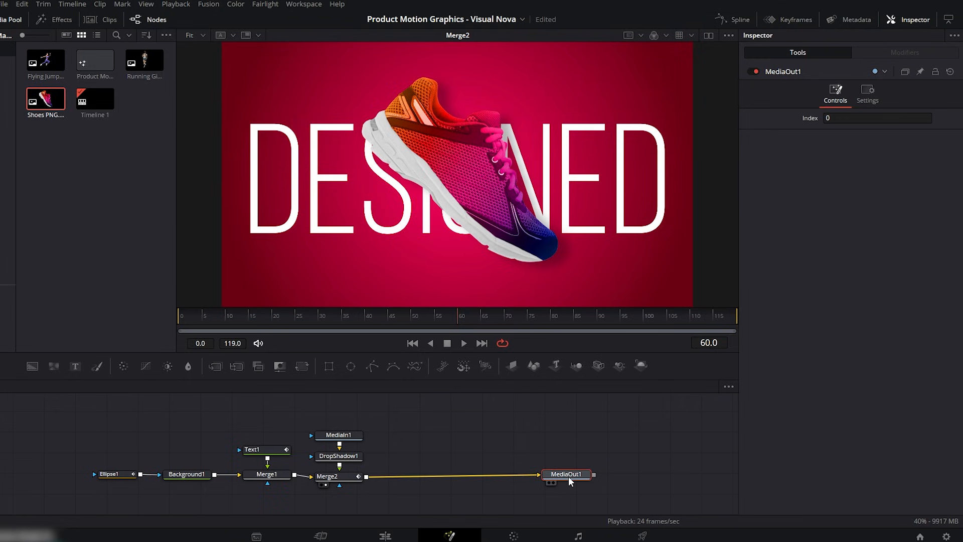
click(553, 483)
click(385, 535)
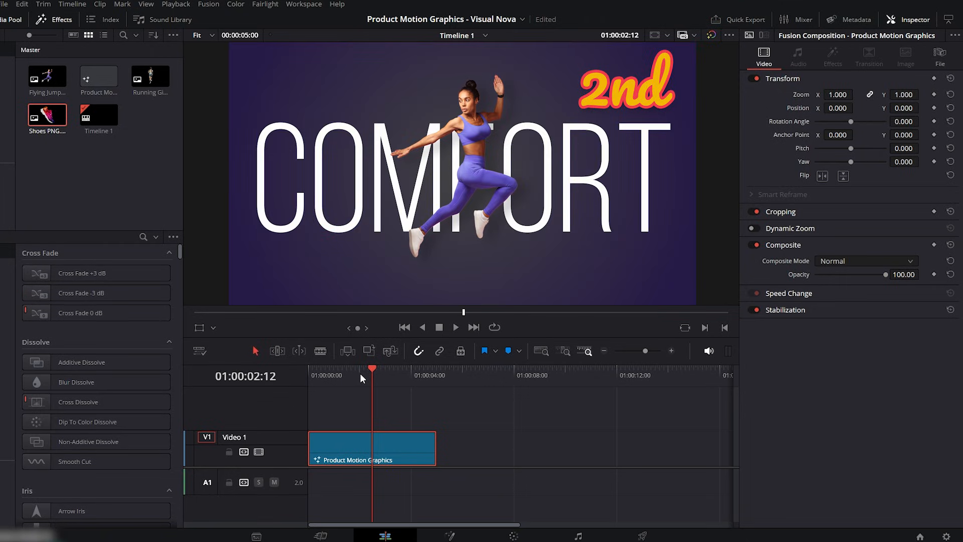
click(377, 373)
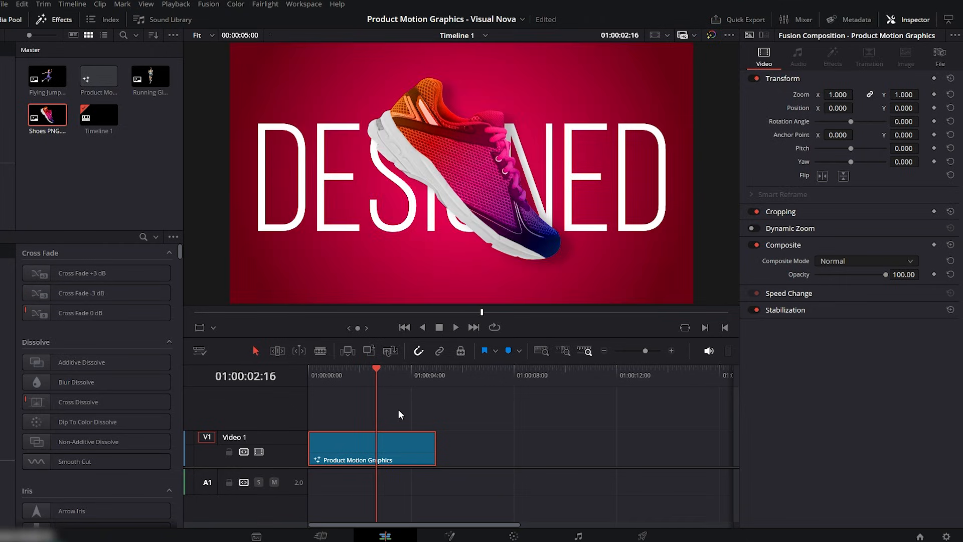
Copy the Product Motion Graphics clip and paste the duplicate on Video 1 a short gap after the original
drag(418, 412, 371, 459)
click(447, 372)
key(ctrl+v)
Open the duplicated clip in Fusion and replace the shoe image feeding DropShadow1 with the Flying Jump PNG
drag(450, 372, 492, 372)
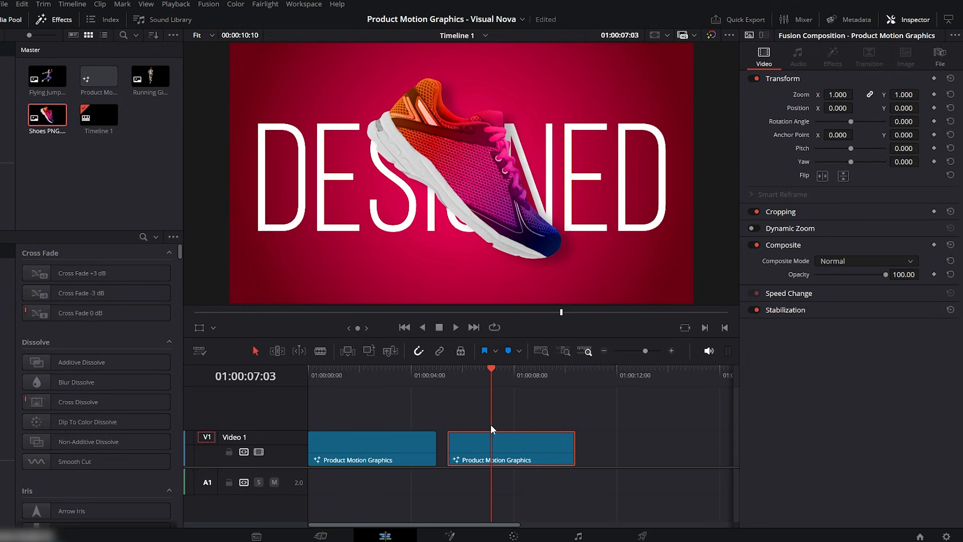
click(451, 536)
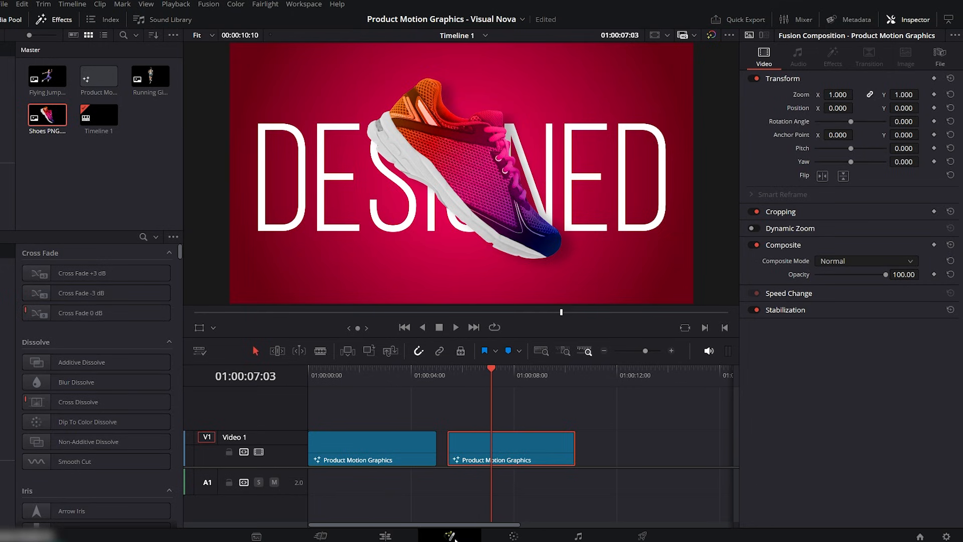
drag(522, 410, 234, 476)
drag(607, 470, 618, 478)
click(614, 475)
drag(378, 434, 376, 423)
key(Delete)
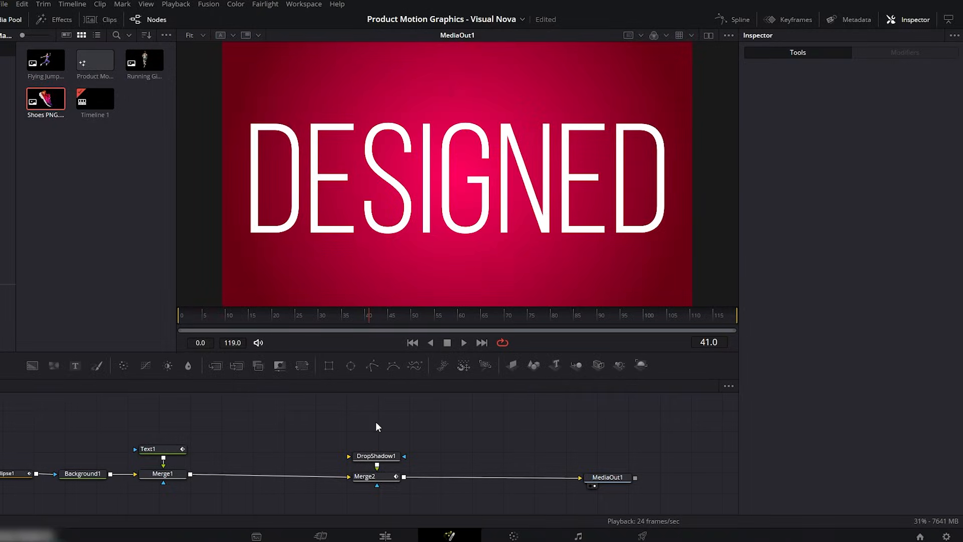
drag(63, 75, 300, 457)
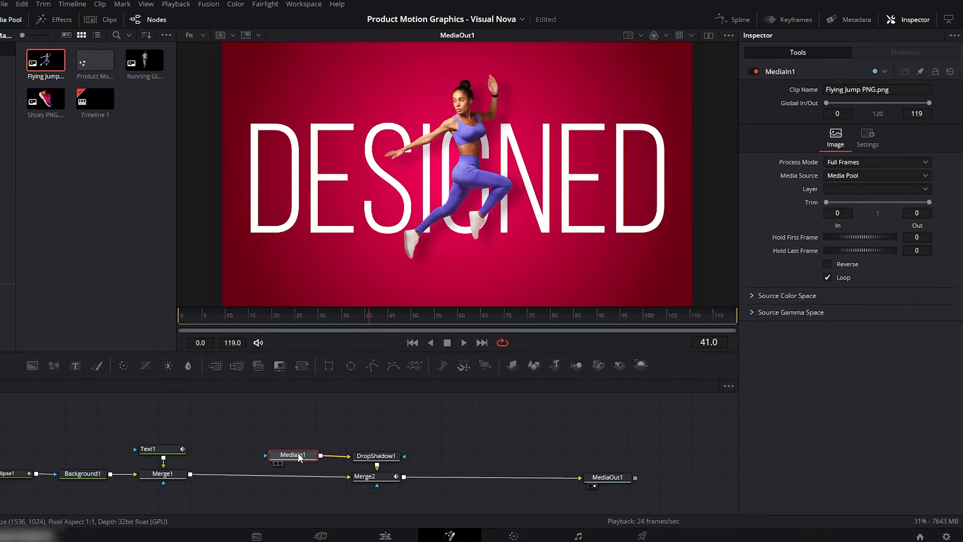
Change Text1's title to COMFORT
drag(356, 316, 477, 315)
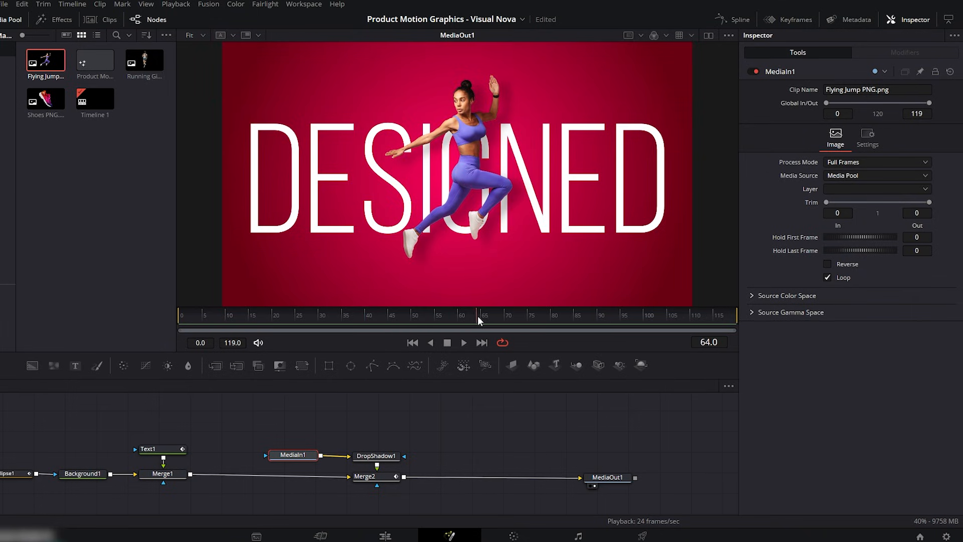
click(178, 450)
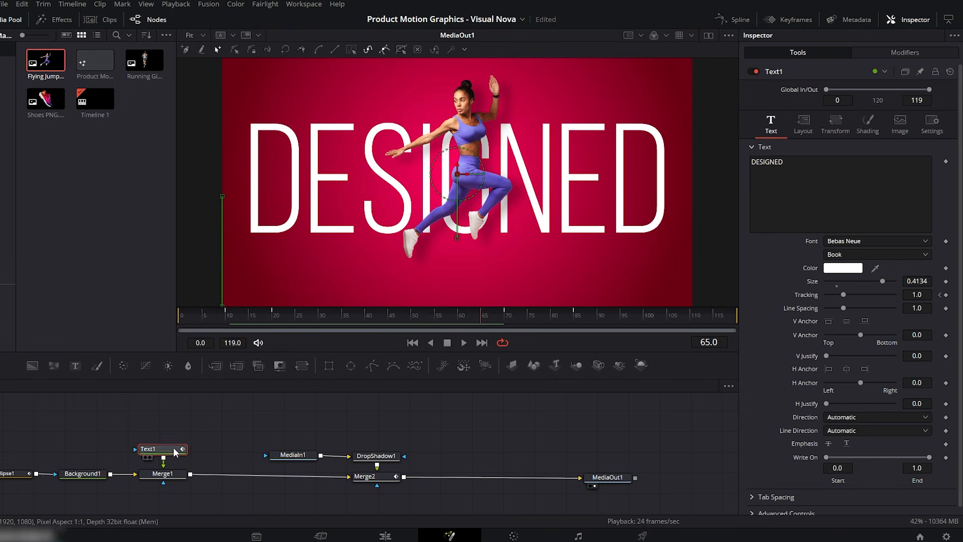
click(812, 166)
text(COMFORT)
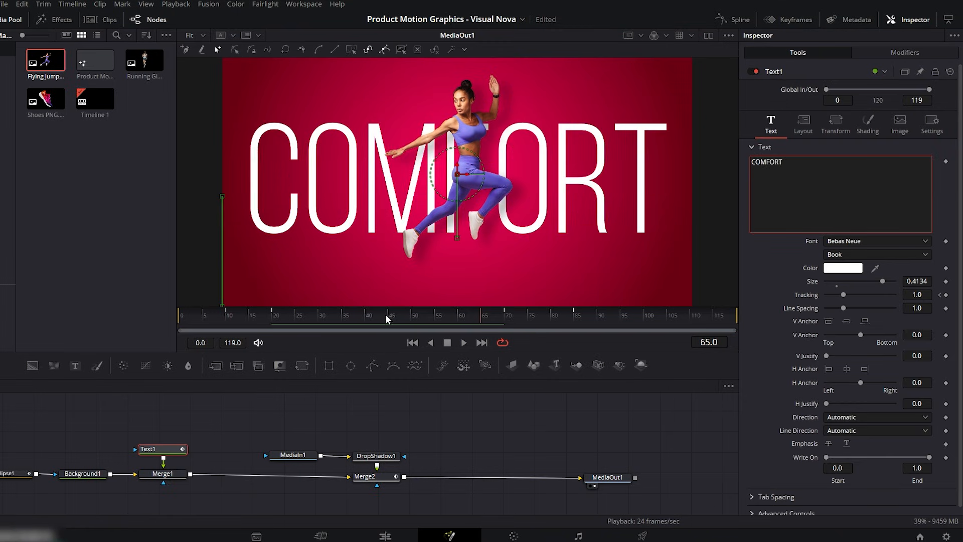
Reduce DropShadow1's shadow strength to 0.2
mouse_move(386, 318)
mouse_down()
mouse_move(250, 327)
mouse_move(369, 322)
mouse_up()
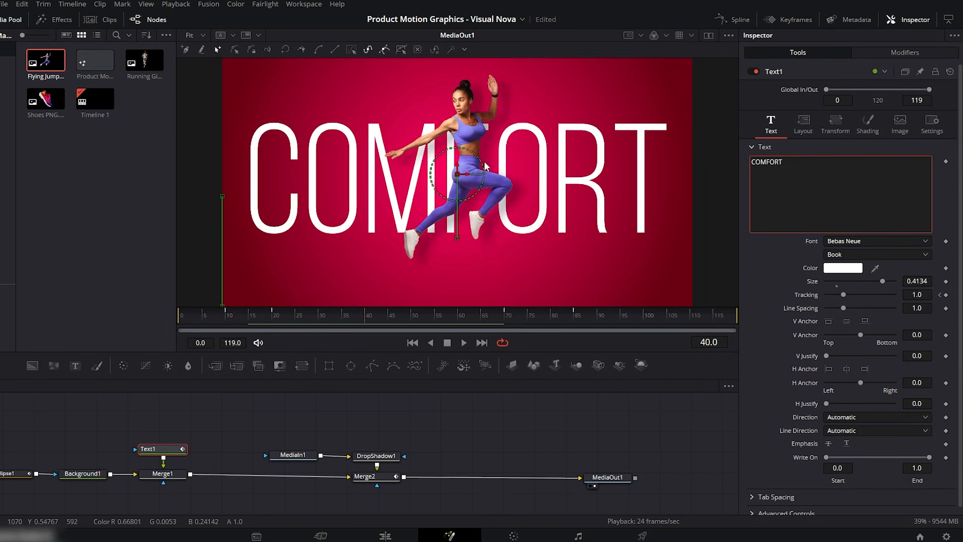
click(375, 455)
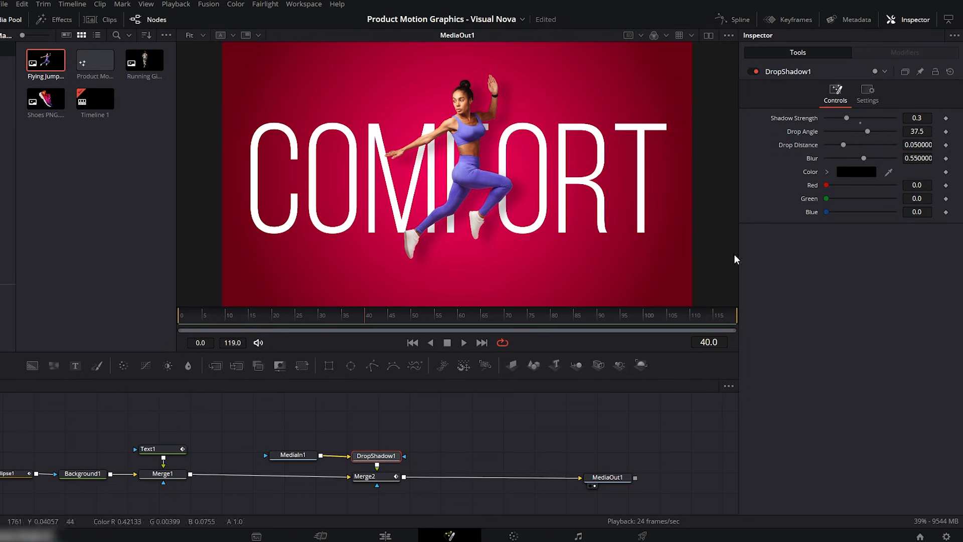
click(906, 119)
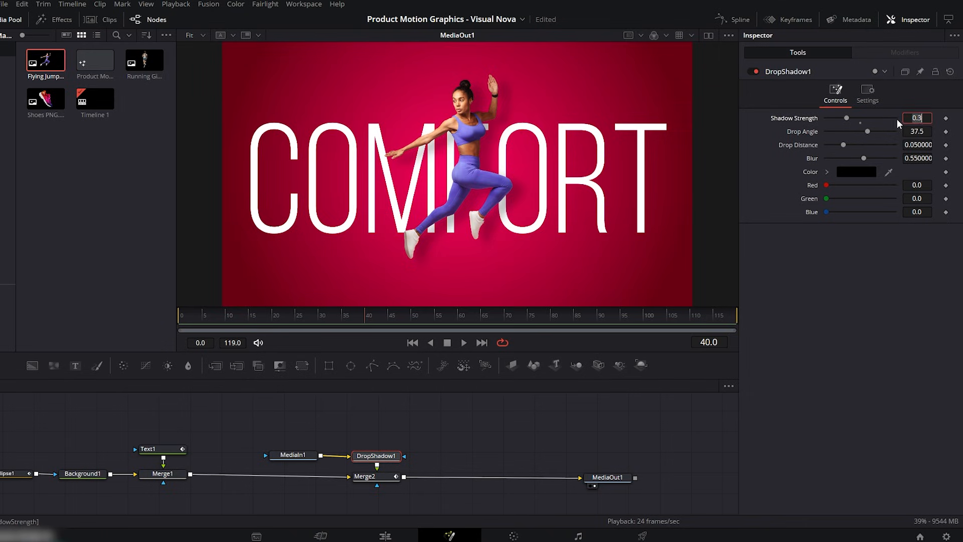
key(Tab)
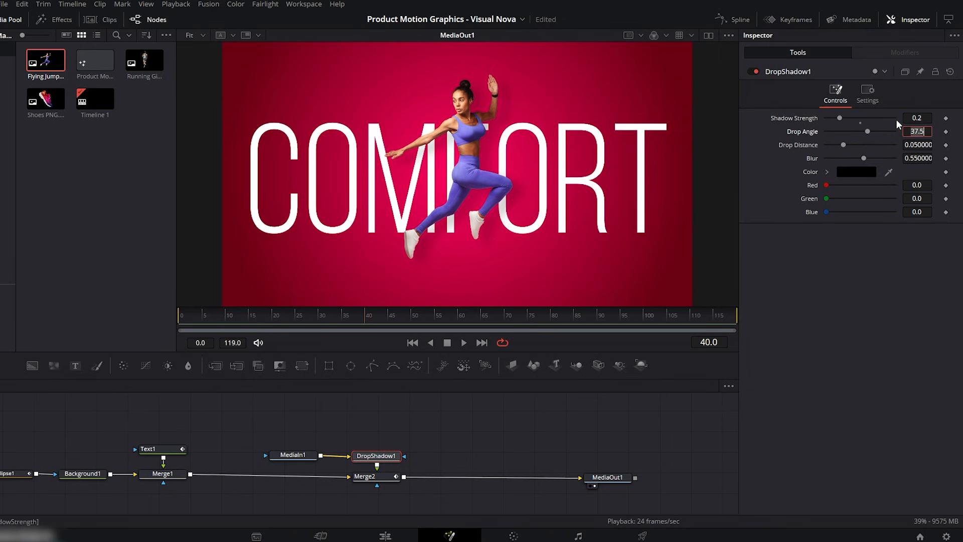
Set the starting color of Background1's radial gradient to #434343
click(92, 475)
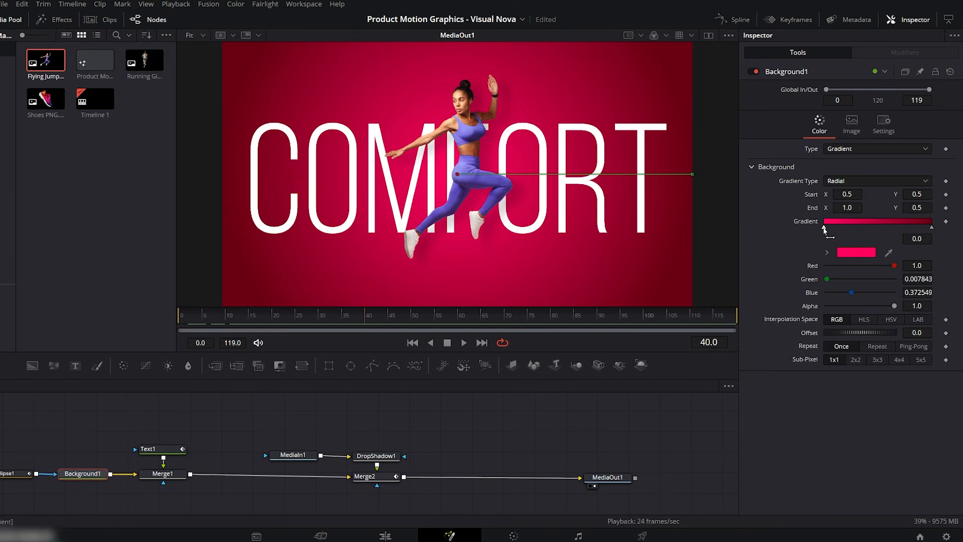
click(858, 257)
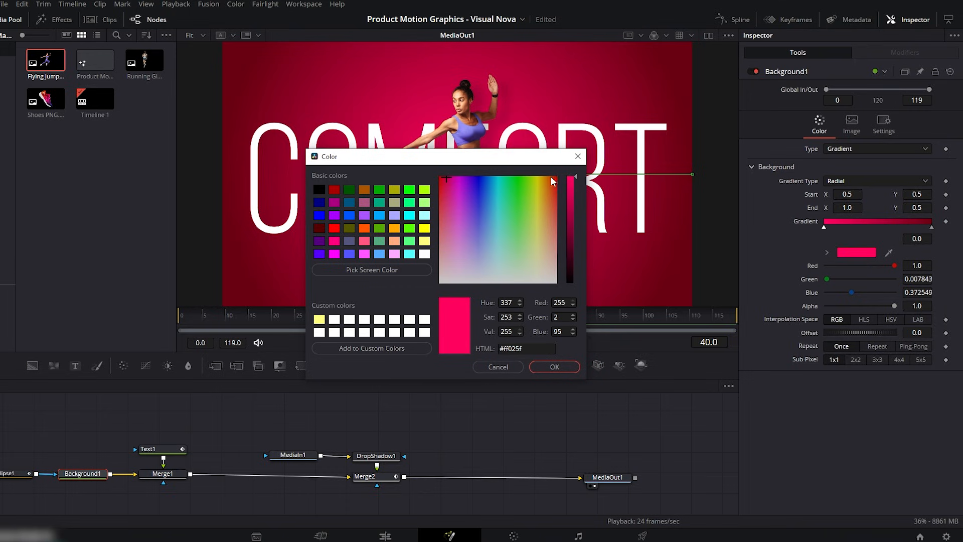
drag(458, 160, 405, 230)
click(479, 420)
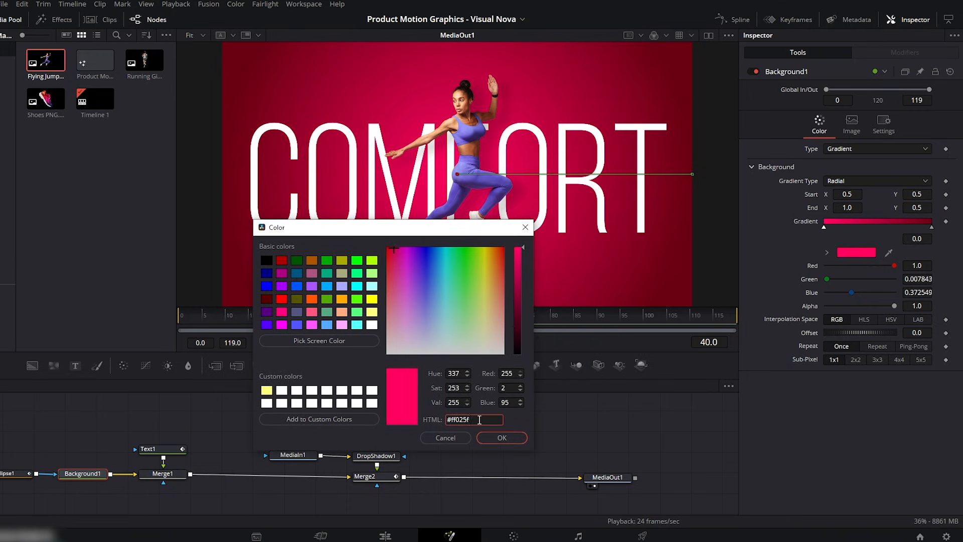
key(BackSpace)
key(BackSpace)
key(BackSpace)
key(BackSpace)
key(BackSpace)
key(BackSpace)
text(434343)
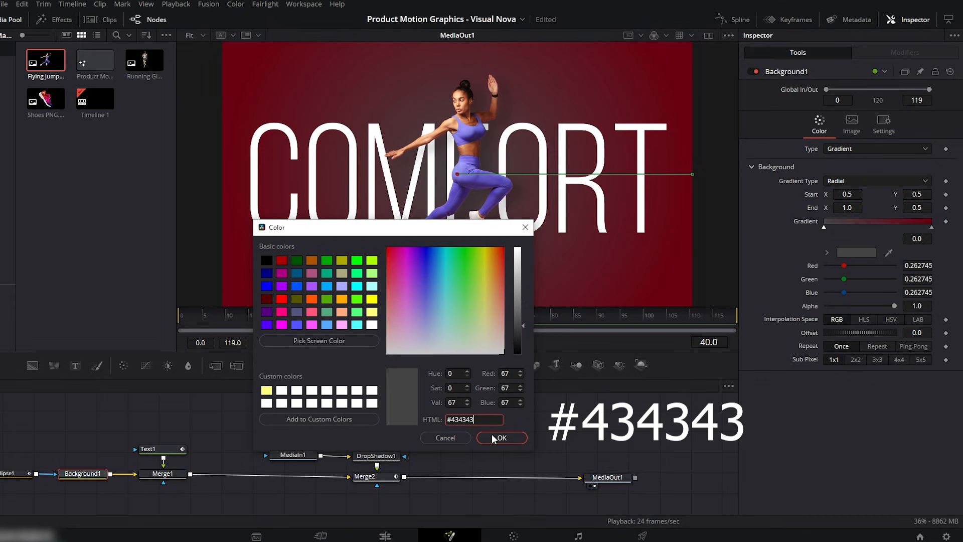
click(500, 437)
Set the end color of Background1's gradient to #271b47 and preview the COMFORT scene up to frame 60
click(932, 227)
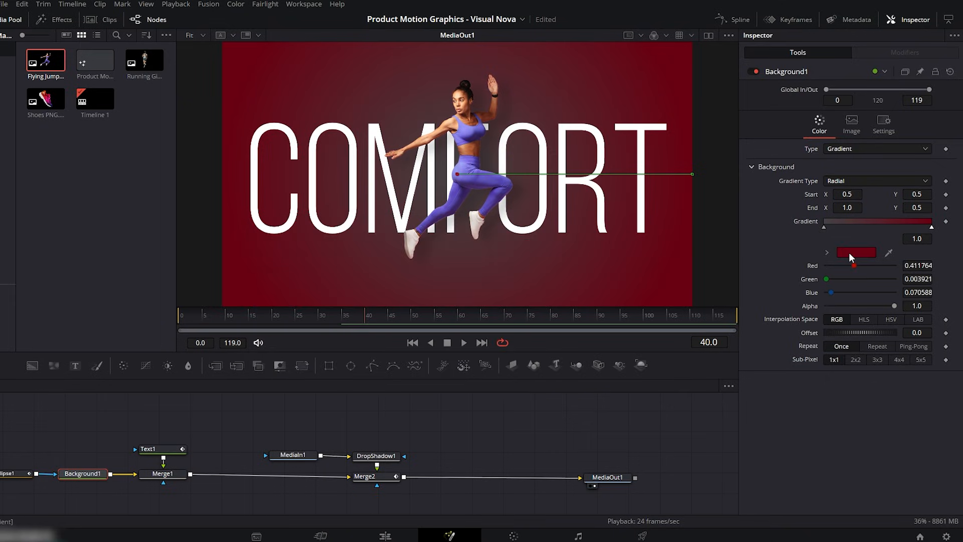
click(856, 253)
drag(434, 228, 433, 232)
triple_click(503, 419)
text(#27)
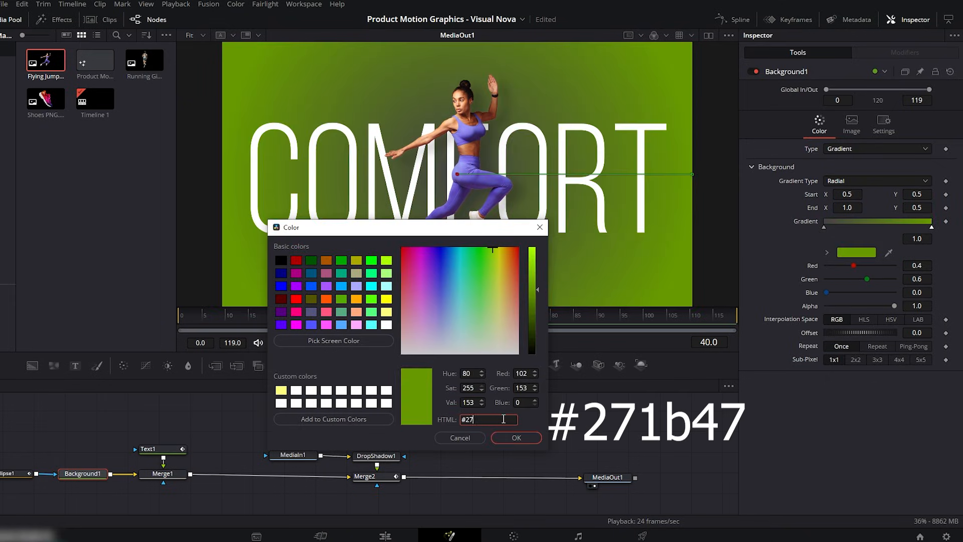
text(1b47)
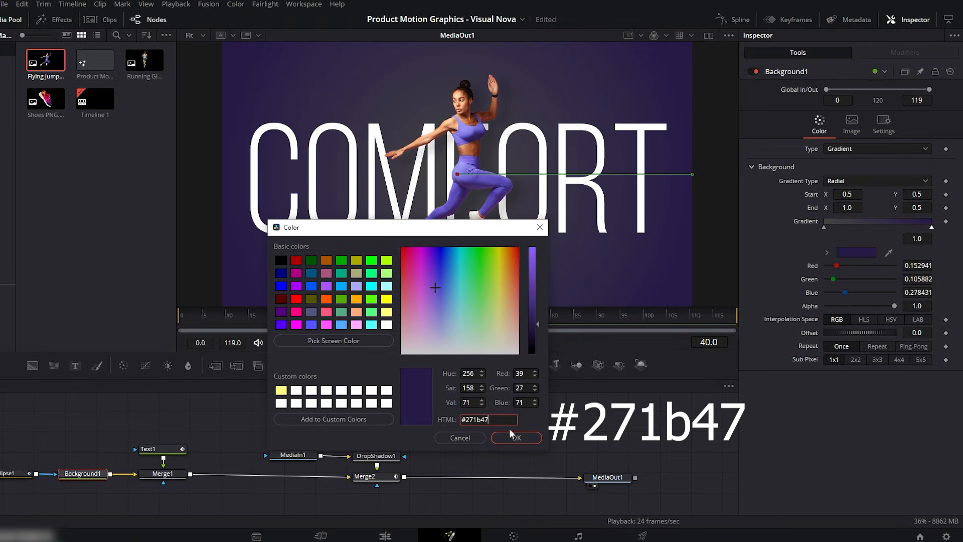
click(516, 437)
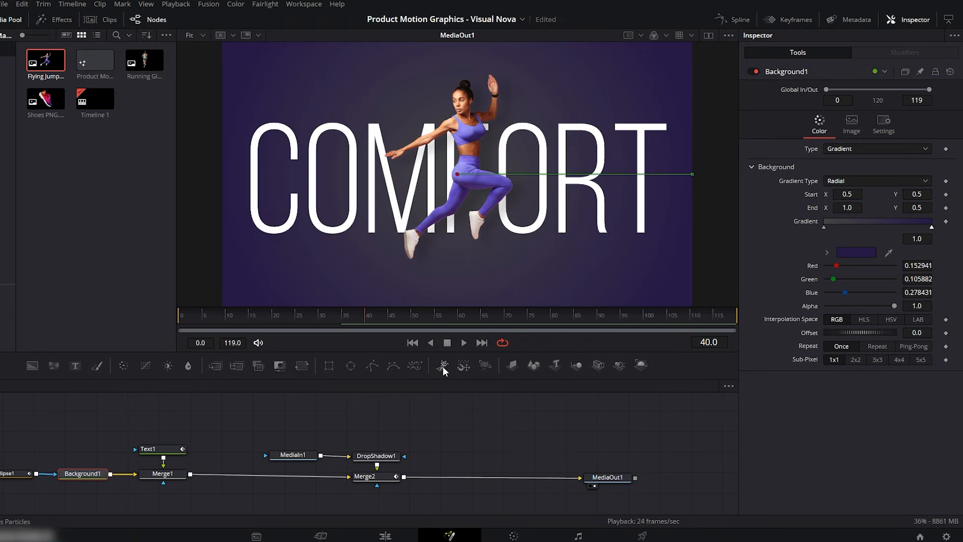
drag(361, 318, 459, 321)
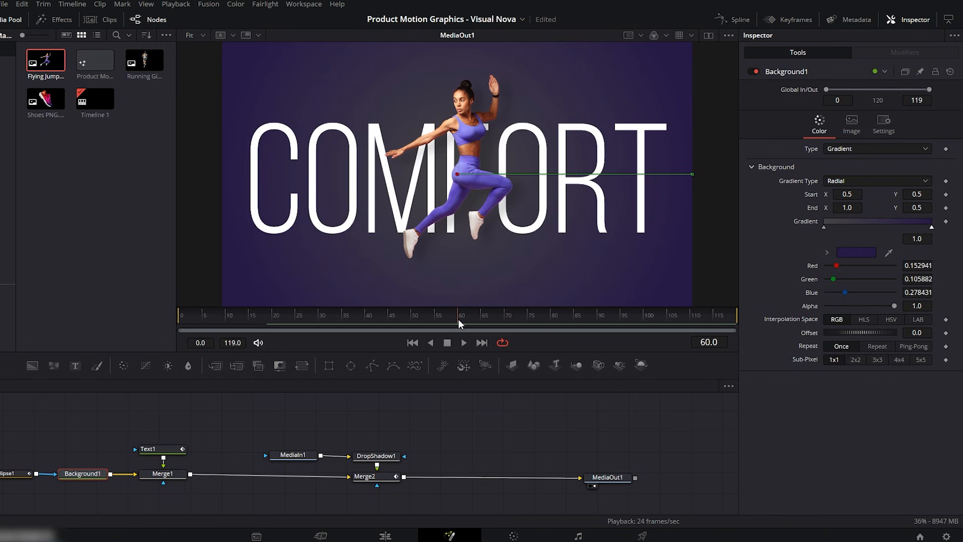
On the Edit page, copy the second Product Motion Graphics clip and paste it on Video 1 a short gap after the original
click(386, 536)
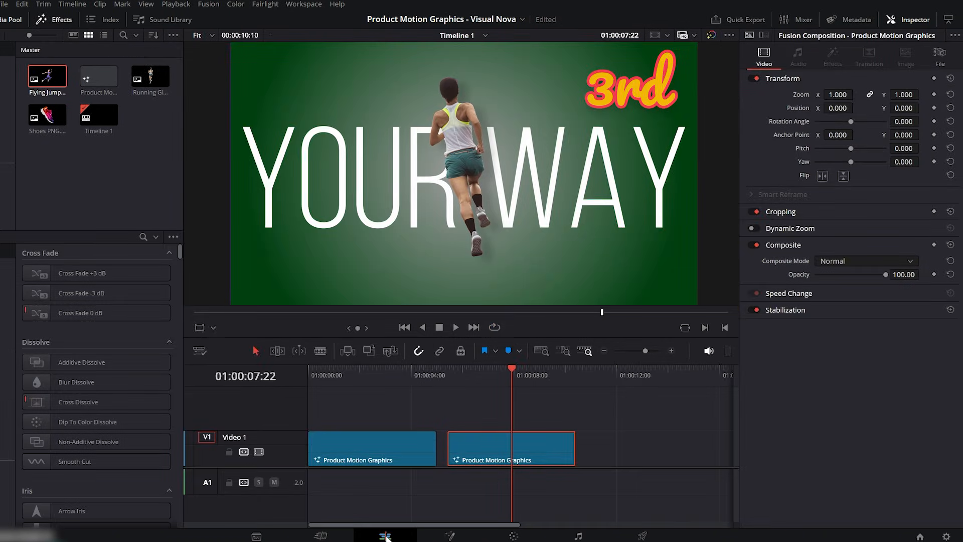
drag(542, 414, 506, 449)
key(ctrl+c)
click(586, 372)
key(ctrl+v)
click(610, 374)
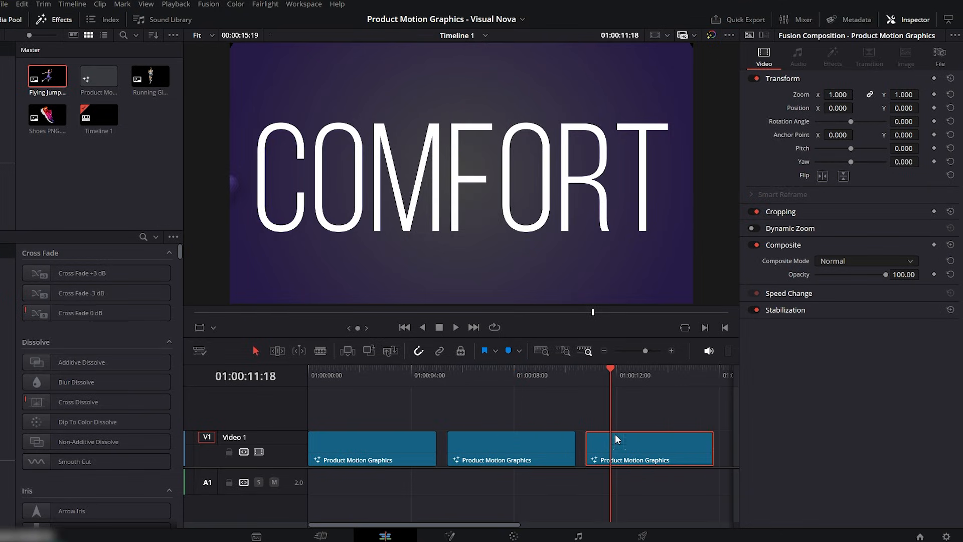
Open the third clip in Fusion and replace the Flying Jump image feeding DropShadow1 with the Running Girl PNG
click(451, 536)
click(271, 443)
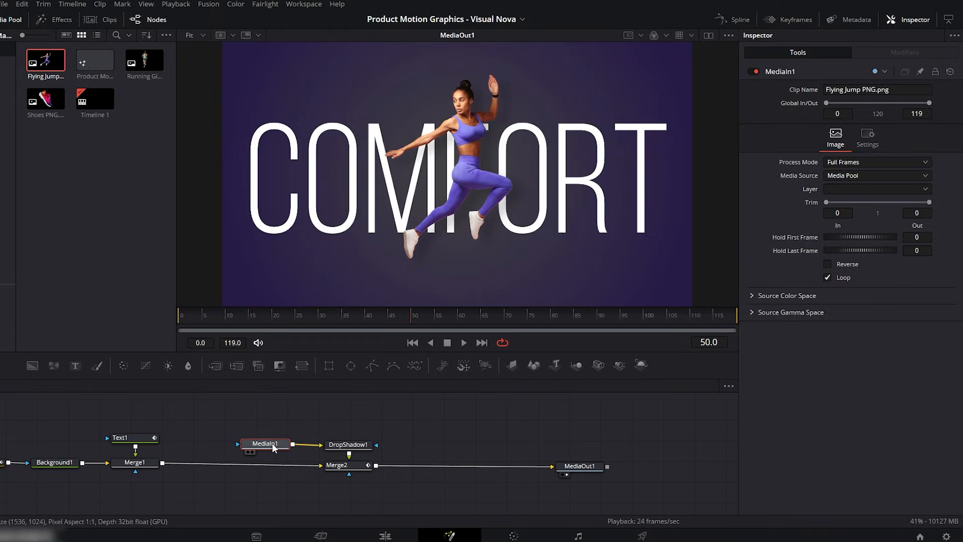
key(Delete)
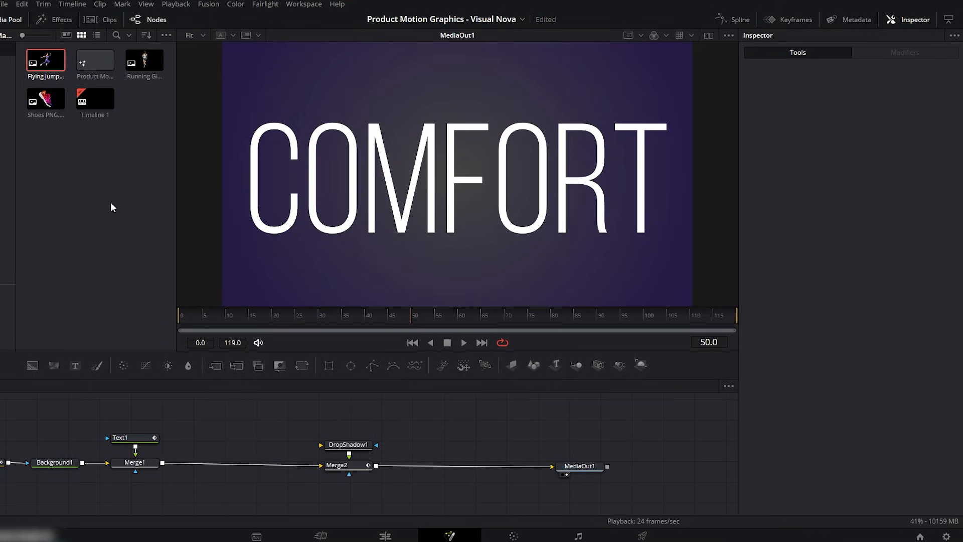
drag(147, 69, 248, 444)
drag(321, 445, 263, 445)
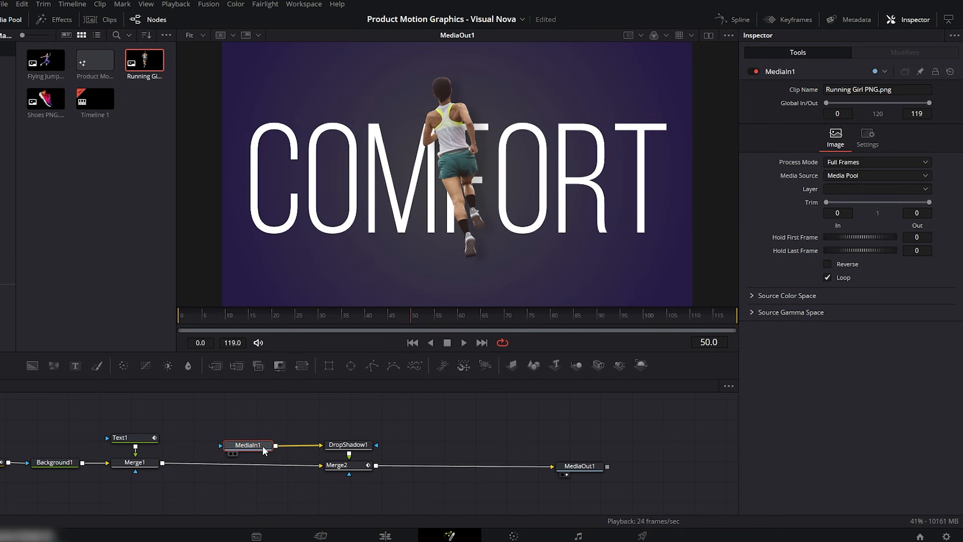
drag(314, 317, 374, 312)
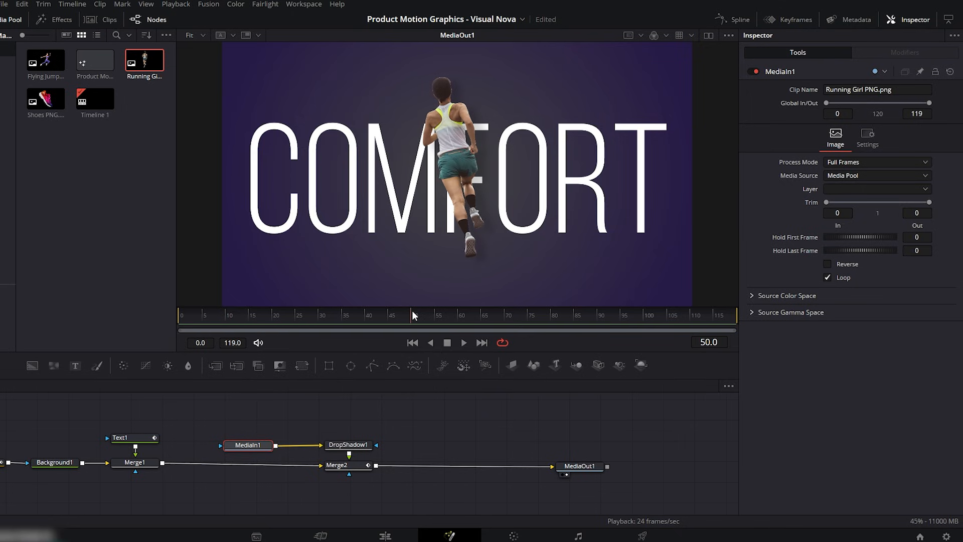
Change Text1's title to YOUR WAY and reduce its size to 0.384 so it fits the frame
click(134, 441)
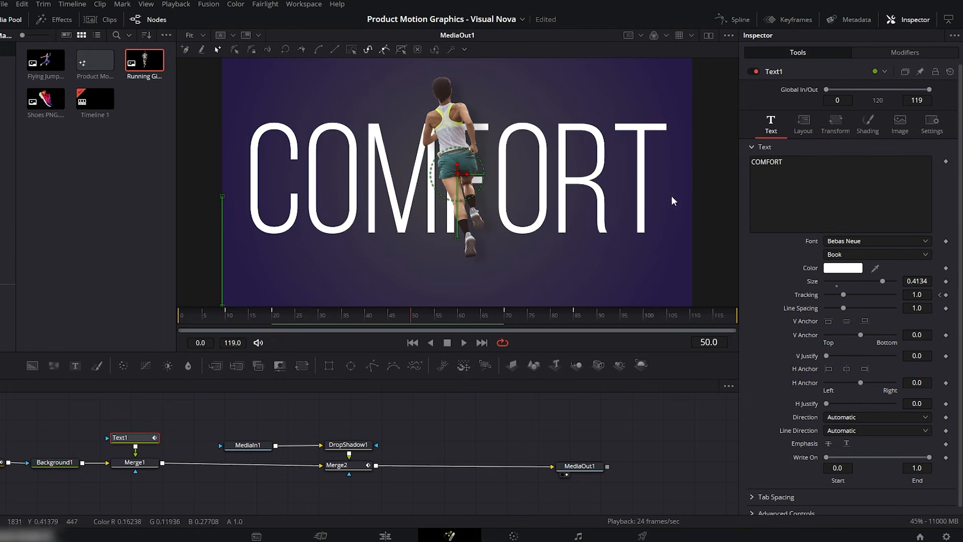
triple_click(800, 162)
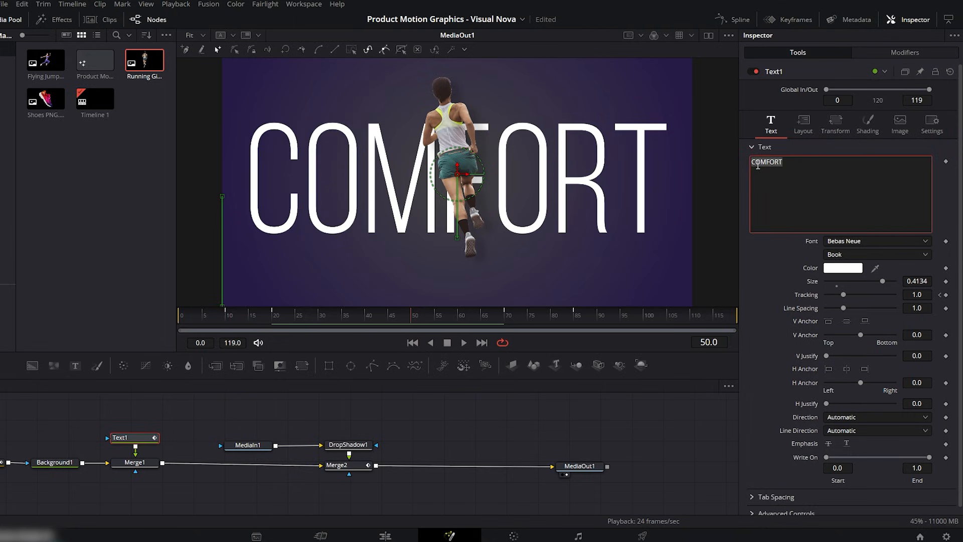
text(YOUR WAY)
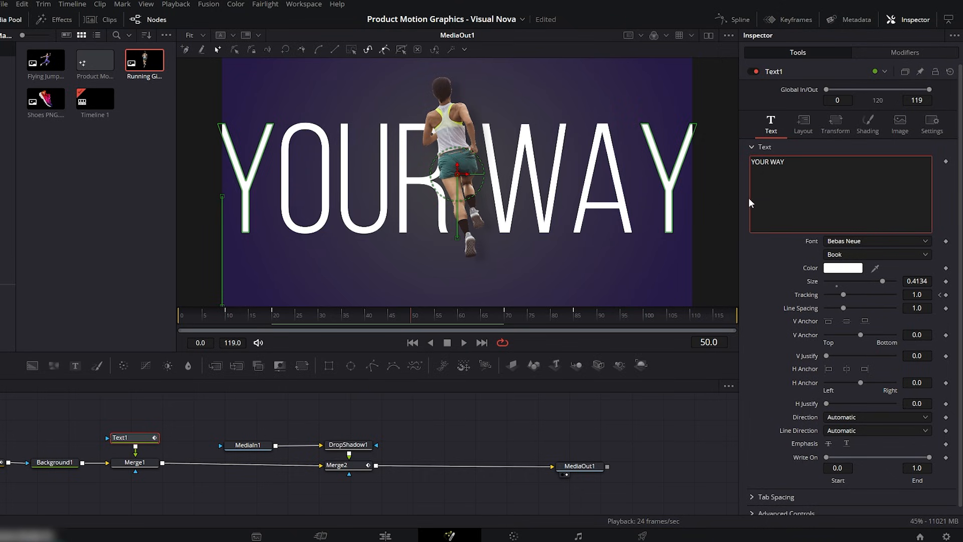
drag(916, 281, 894, 281)
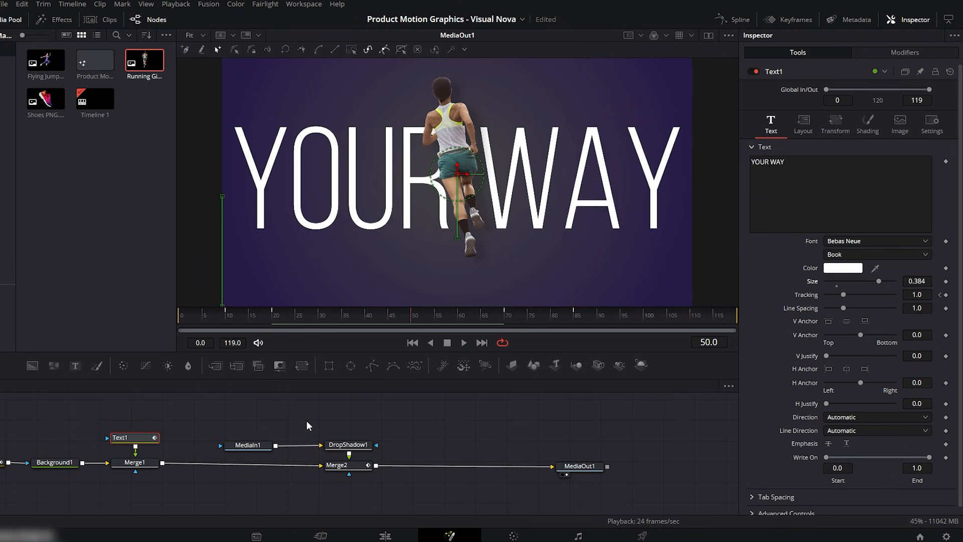
Set the starting color of Background1's gradient in the YOUR WAY scene to #9f9f9f
click(60, 465)
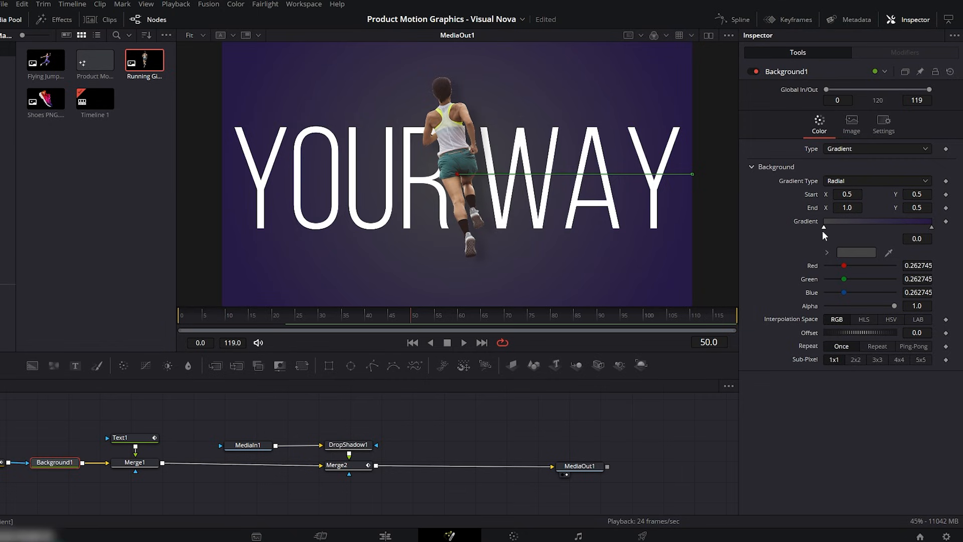
click(847, 254)
click(538, 348)
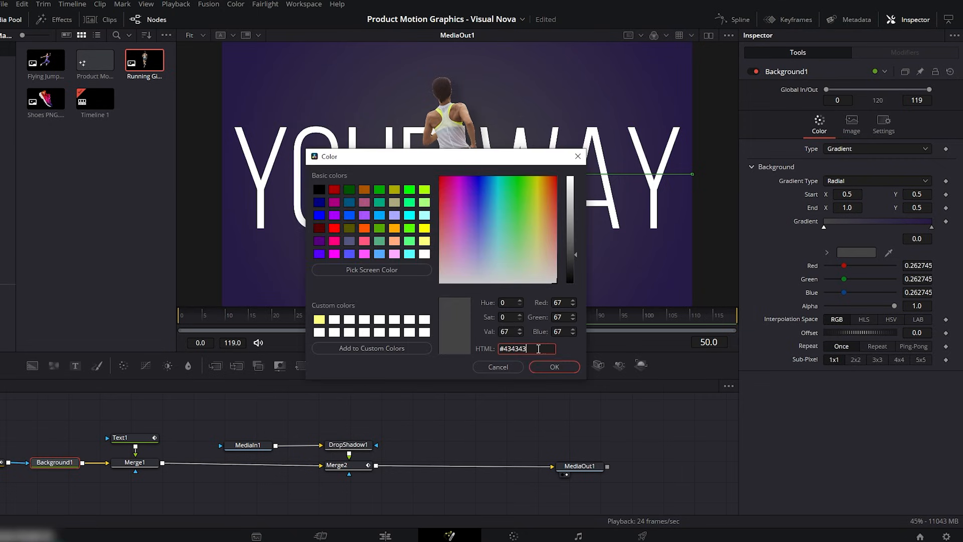
key(BackSpace)
key(BackSpace)
key(BackSpace)
key(BackSpace)
key(BackSpace)
text(9)
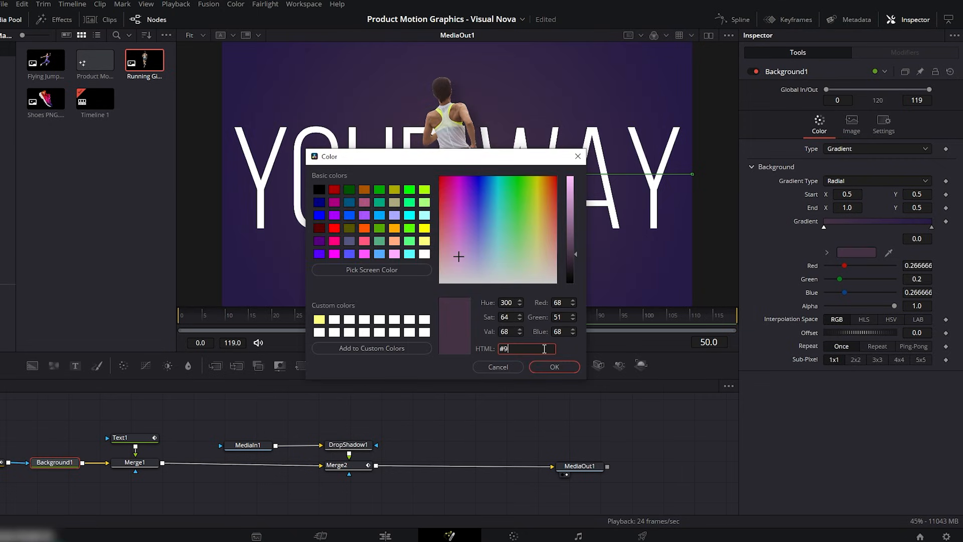
text(f9f9f)
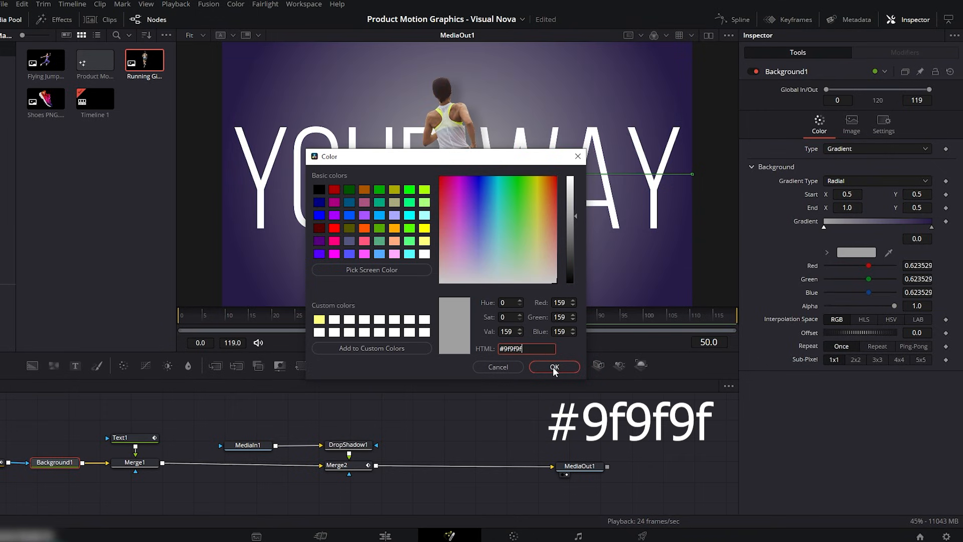
click(554, 367)
Set the end color of Background1's gradient to #004010
click(931, 227)
click(857, 253)
click(542, 350)
key(BackSpace)
key(BackSpace)
key(BackSpace)
key(BackSpace)
key(BackSpace)
key(BackSpace)
text(004010)
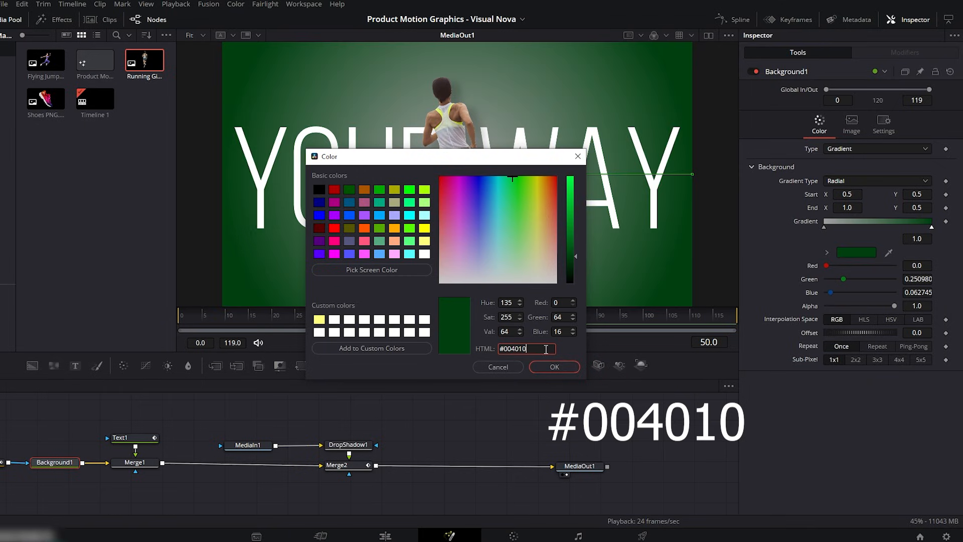
click(563, 367)
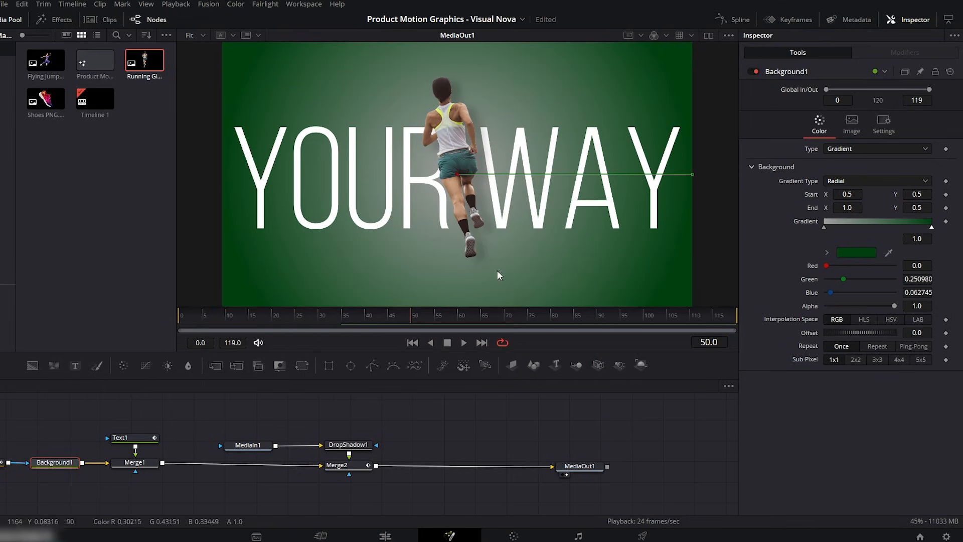
Move the gradient's dark green end stop inward to 0.935323 and preview the animation up to frame 82
click(824, 228)
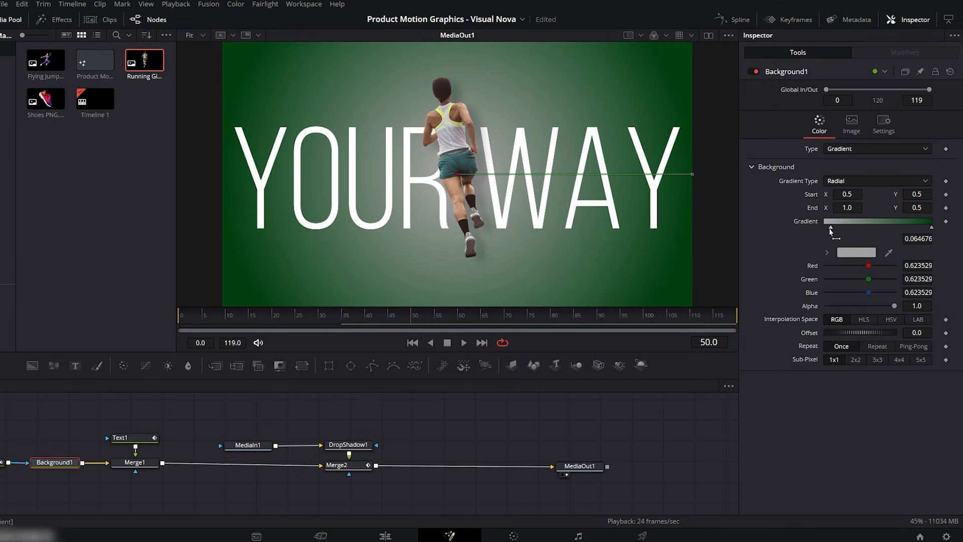
drag(932, 230, 925, 229)
drag(405, 312, 559, 314)
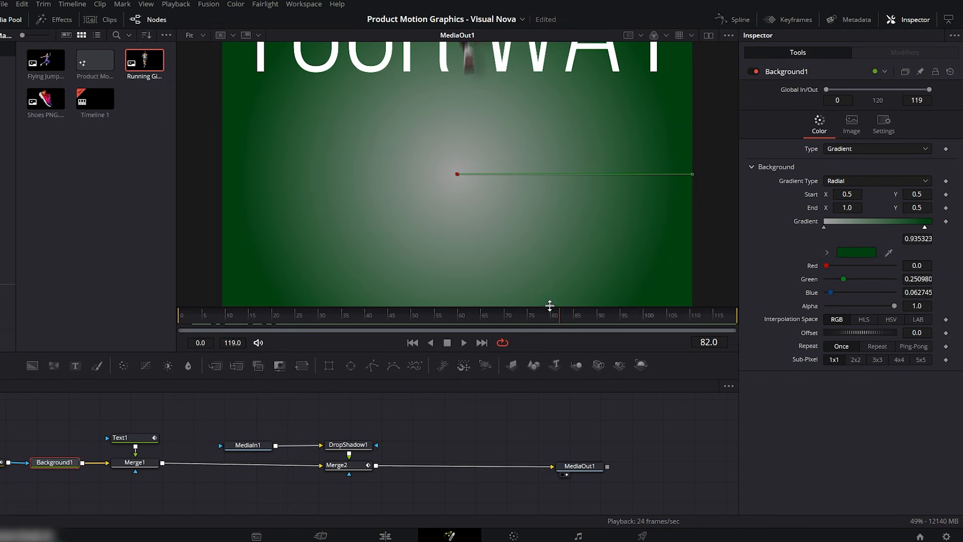
At frame 80, add a Text node and merge it over Merge2's output
drag(560, 315, 553, 315)
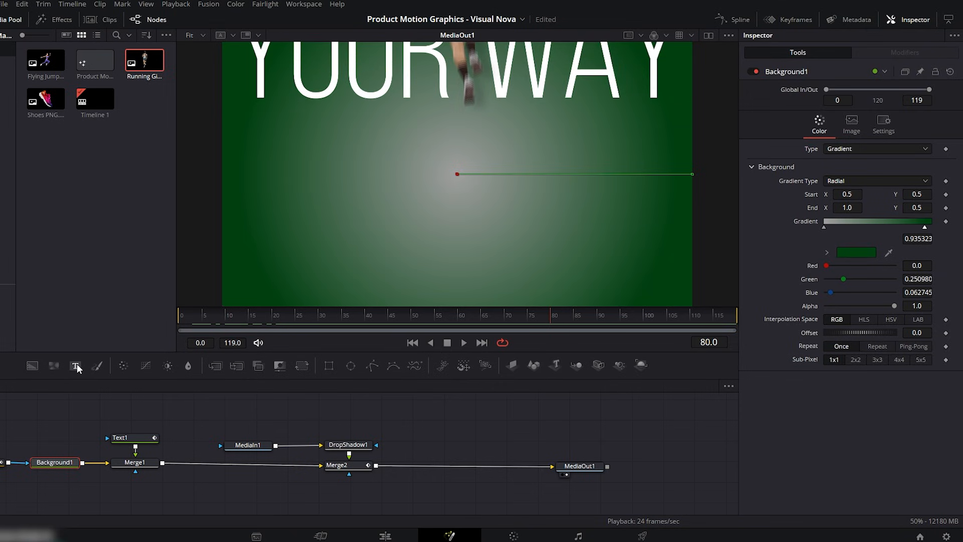
click(422, 432)
drag(446, 432, 376, 465)
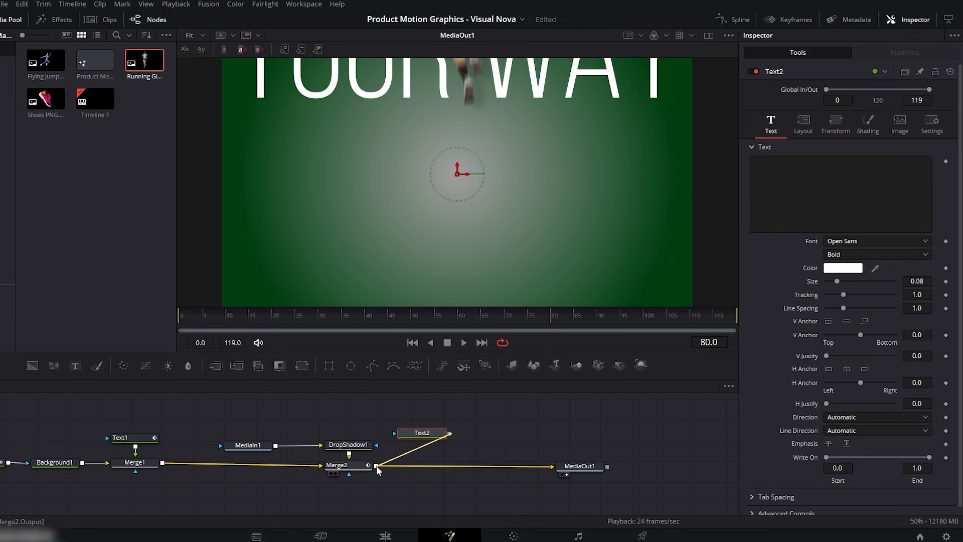
Enter NIKE as Text2's text and set its font to Bebas Neue
click(432, 434)
click(823, 172)
text(NIKE)
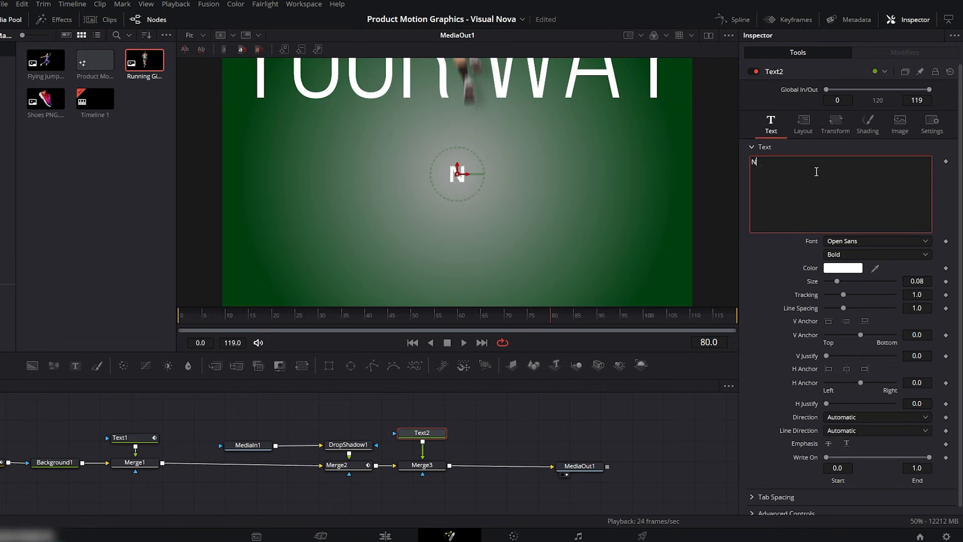
click(856, 242)
click(850, 270)
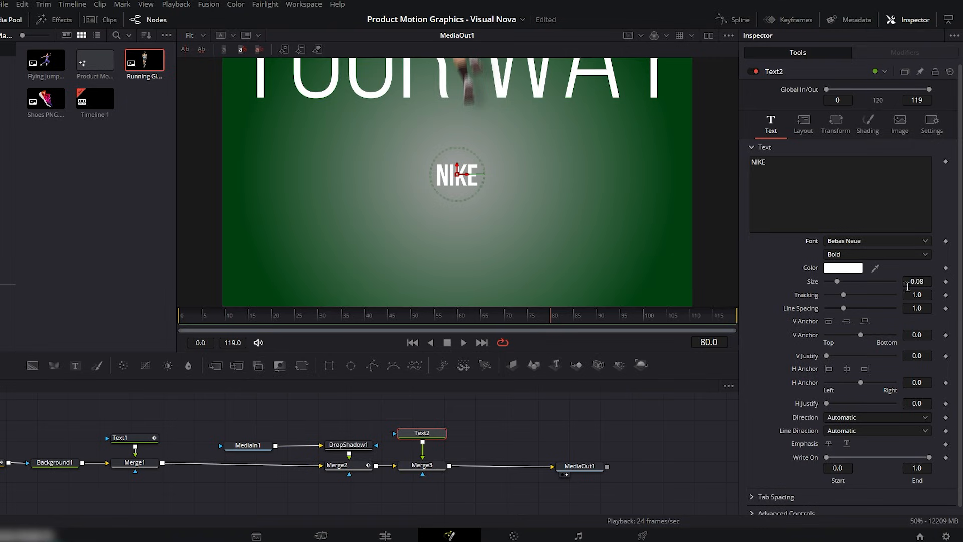
Animate Text2's size from 0.0091 at frame 80 to 0.2485 at frame 90
drag(911, 282, 530, 283)
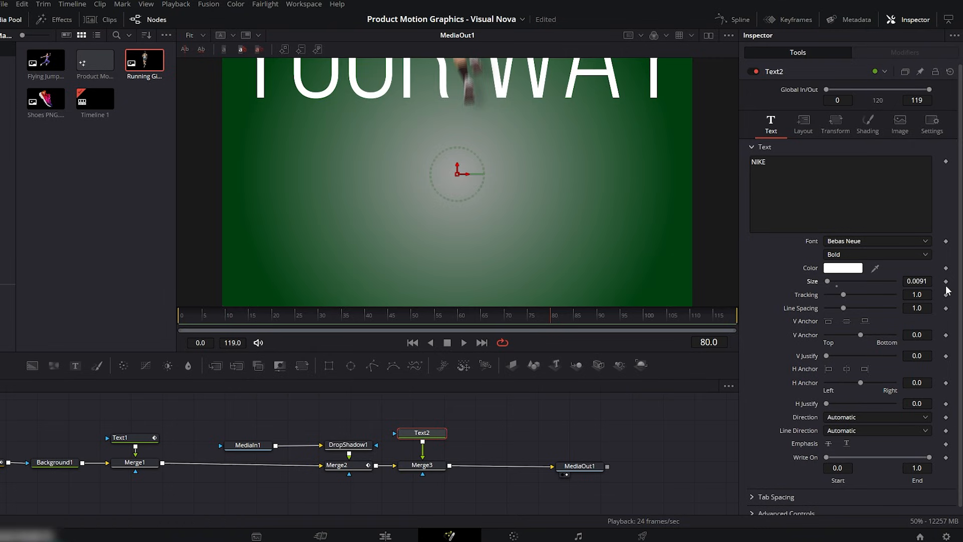
click(945, 282)
key(space)
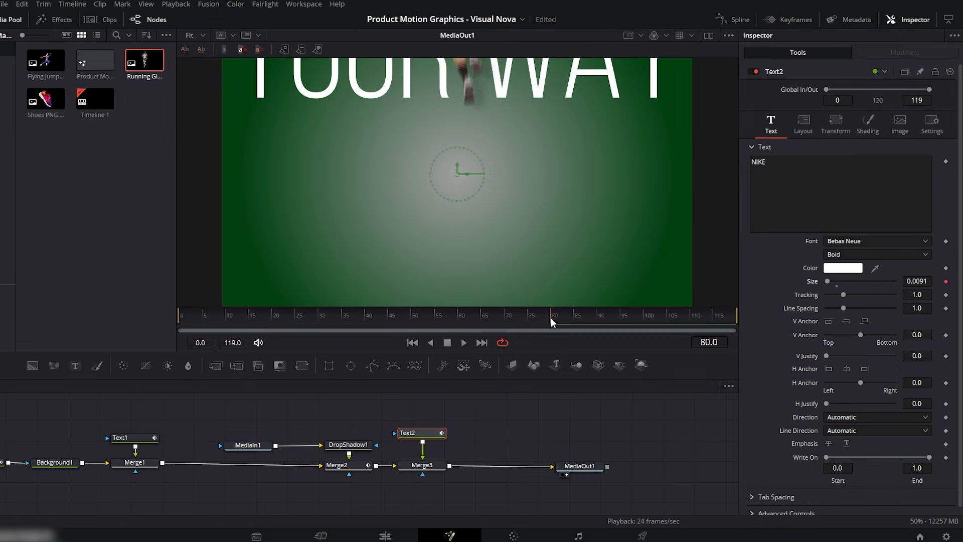
drag(906, 281, 956, 281)
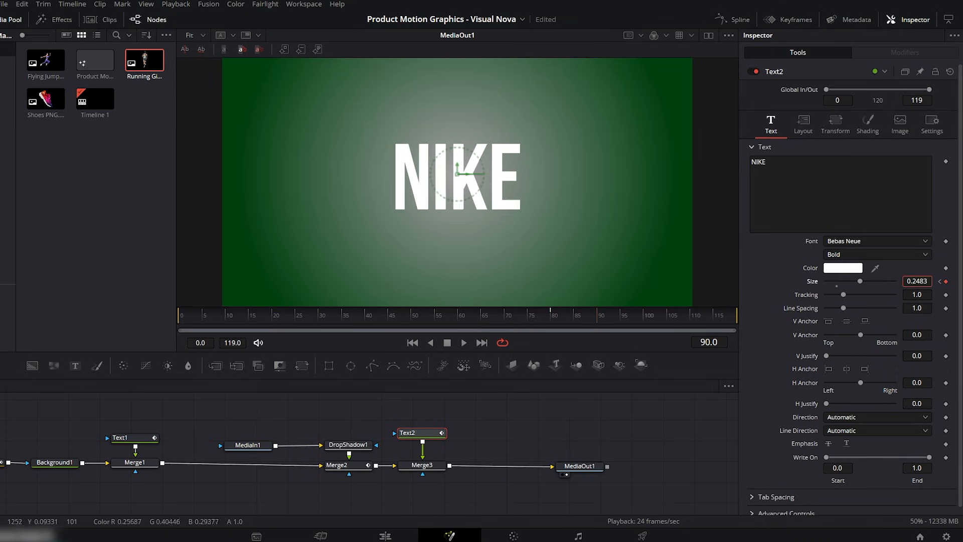
Smooth both of Text2's Size keyframes in the Spline editor
click(744, 21)
click(355, 414)
click(689, 386)
drag(718, 409, 504, 480)
key(shift+s)
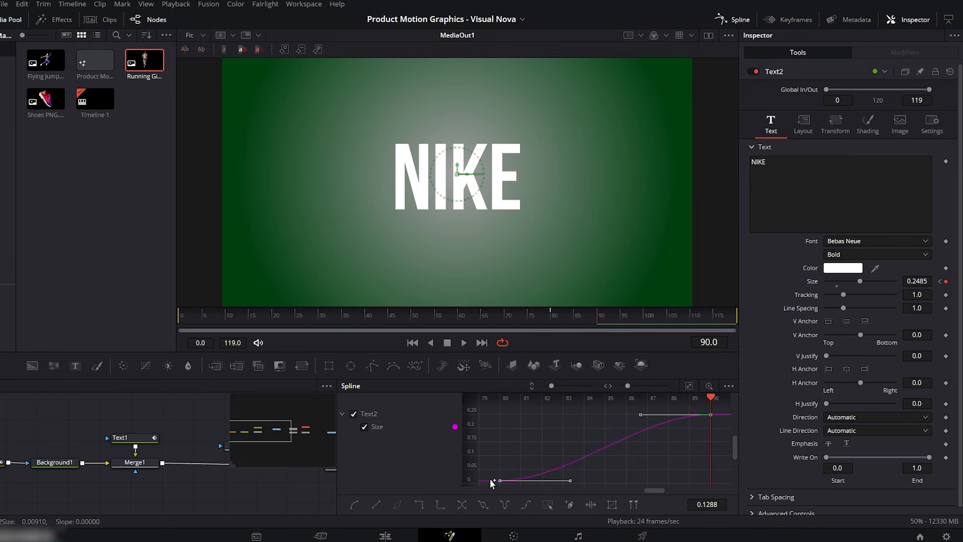
click(740, 22)
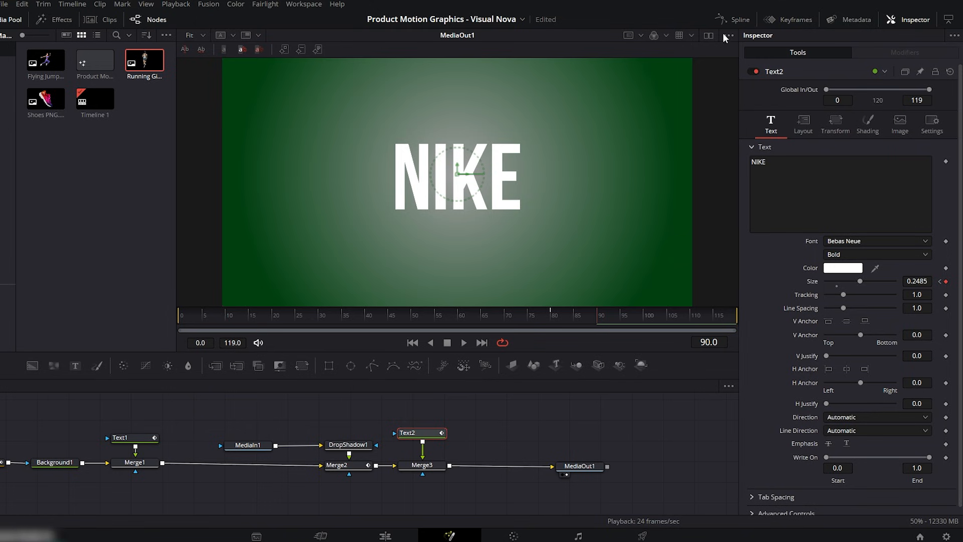
Play the composition from frame 0 to check how the NIKE text grows after YOUR WAY
drag(402, 317, 182, 327)
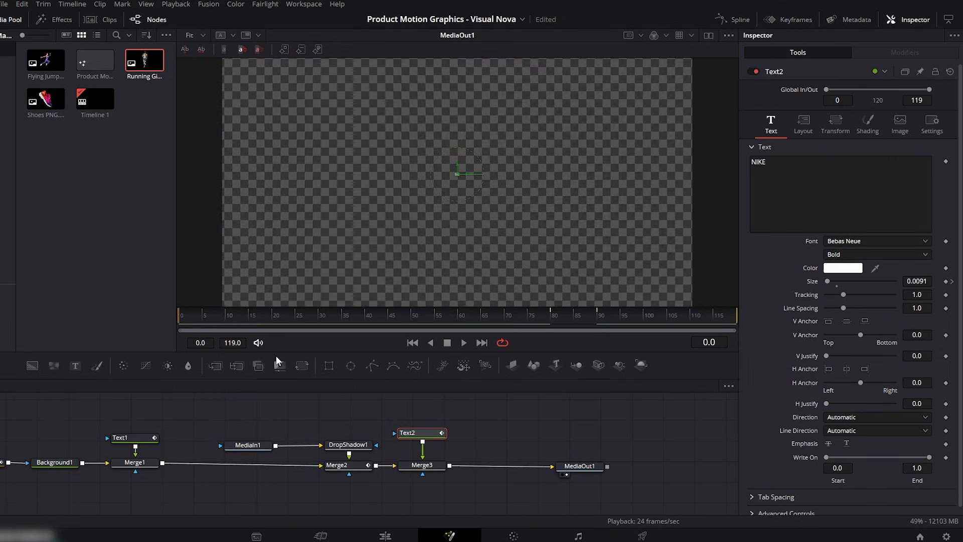
click(462, 343)
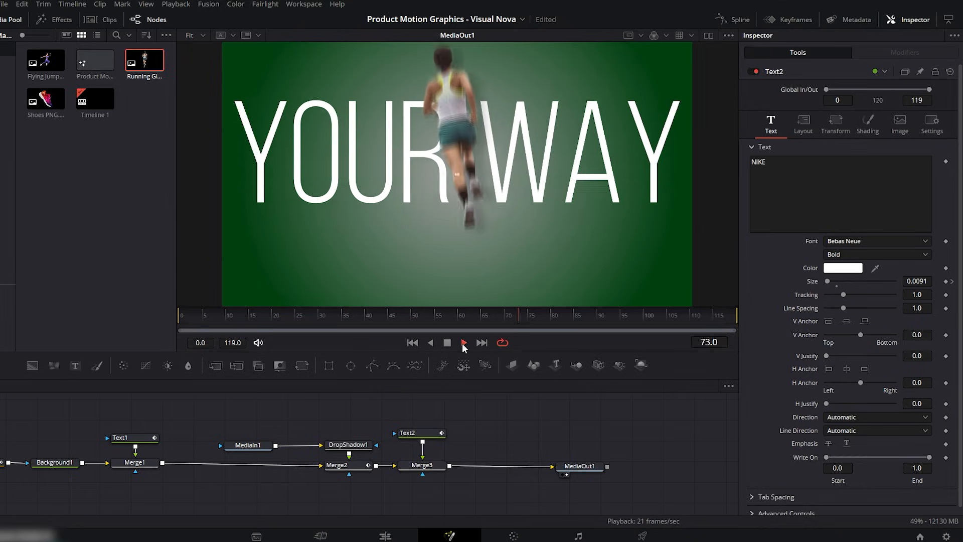
click(449, 343)
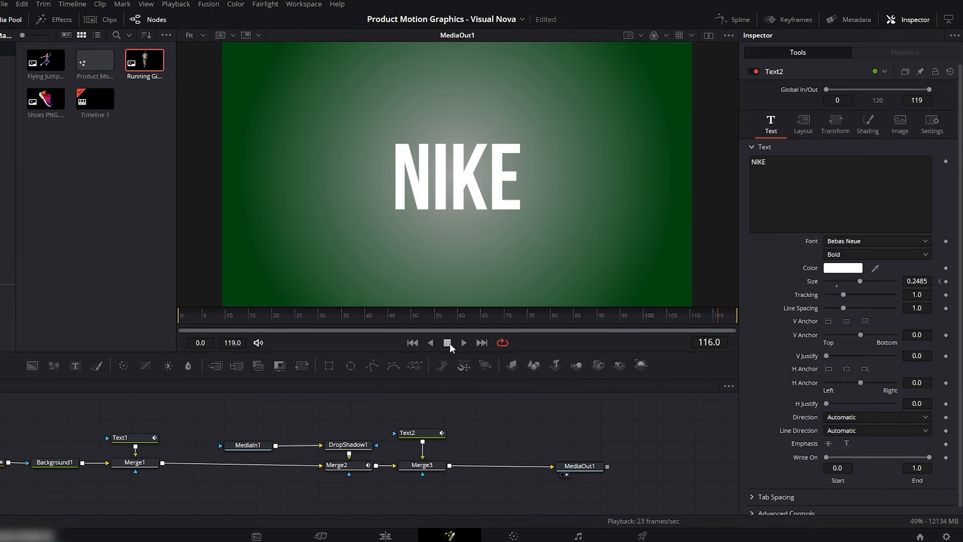
click(471, 316)
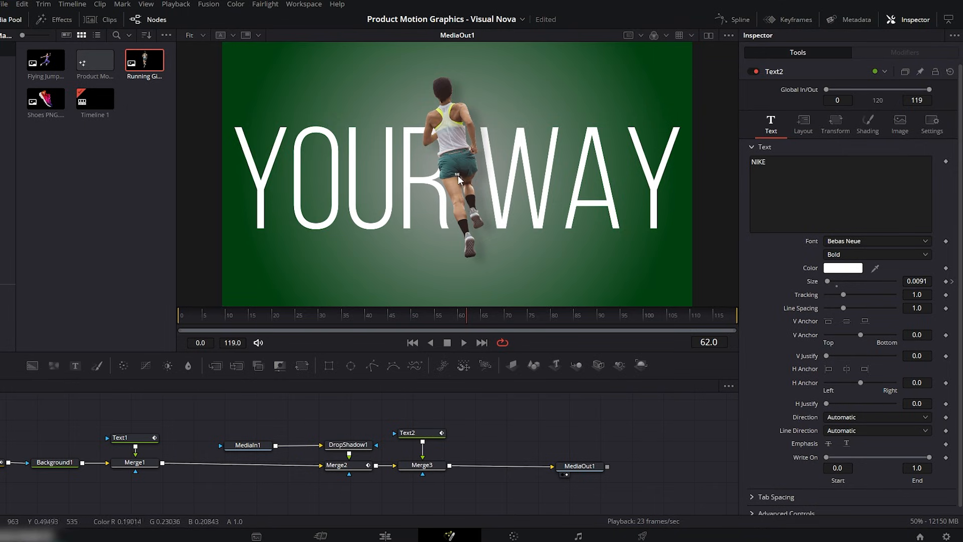
Animate Text2's shading opacity from 0.0 at frame 80 to 1.0 at frame 82
drag(471, 320, 553, 317)
click(420, 437)
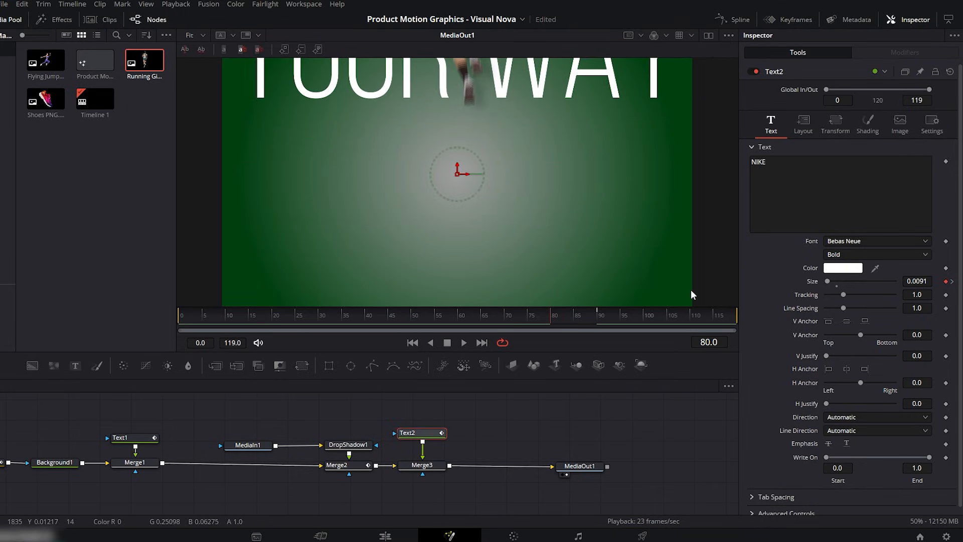
click(868, 130)
drag(869, 232, 808, 237)
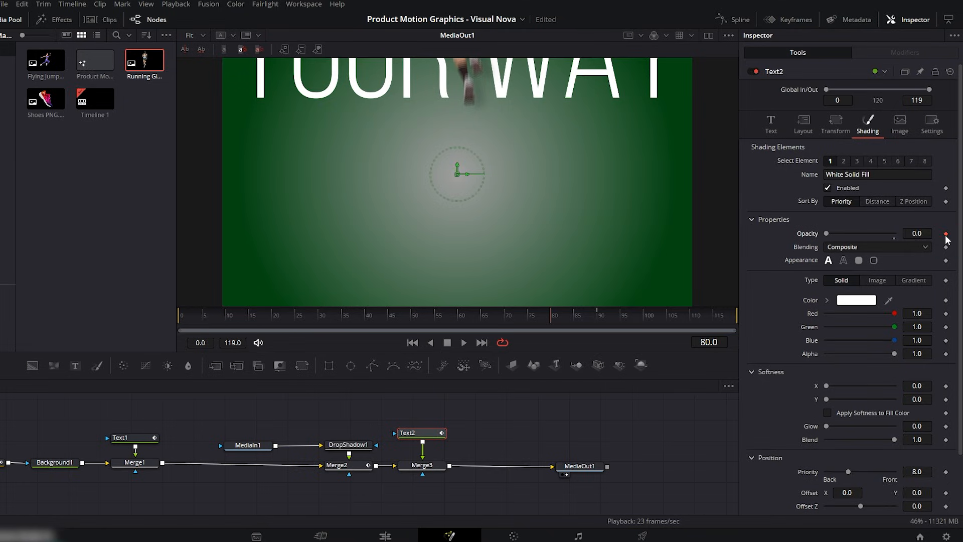
drag(550, 318, 560, 317)
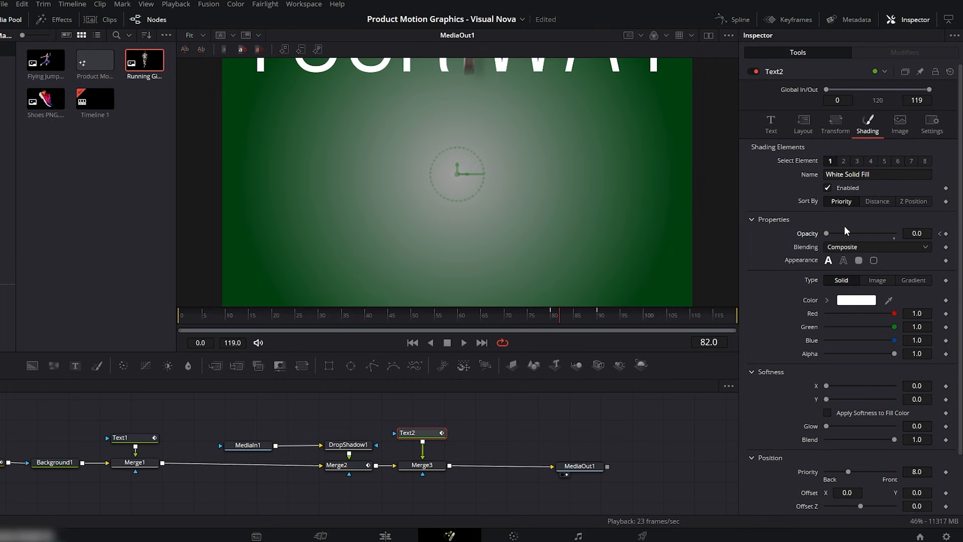
double_click(826, 234)
Play the composition from frame 0 to check the NIKE text's opacity animation
drag(554, 323, 179, 322)
click(508, 402)
click(464, 343)
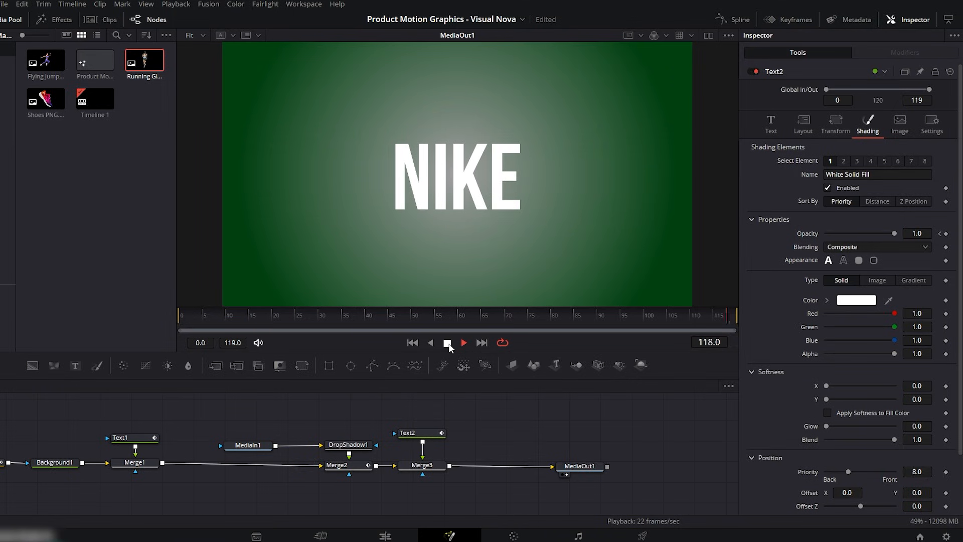
click(448, 343)
click(448, 321)
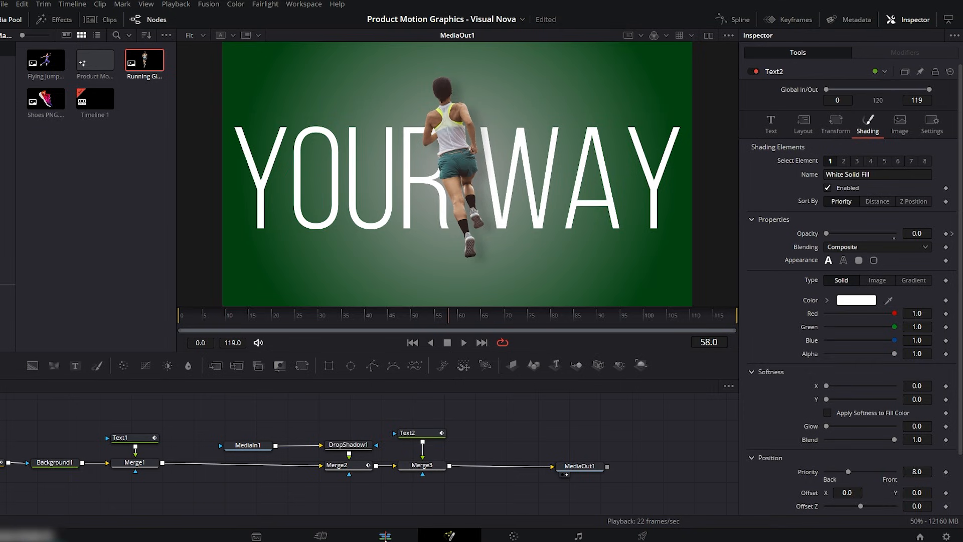
On the Edit page, move the second Product Motion Graphics clip to Video 2, starting about 3.3 seconds in and overlapping the first clip's end
click(385, 536)
drag(359, 372, 394, 371)
drag(486, 441, 432, 414)
drag(402, 372, 402, 373)
drag(422, 418, 416, 418)
drag(378, 375, 387, 377)
drag(410, 406, 418, 405)
Move the third Product Motion Graphics clip to a new track V3, starting about 6.5 seconds in and overlapping the second clip's end
drag(380, 375, 477, 378)
drag(357, 365, 389, 279)
drag(284, 310, 285, 356)
drag(286, 387, 286, 394)
drag(623, 407, 524, 346)
drag(434, 291, 477, 296)
Play Timeline 1 from the start through the NIKE ending to review all three overlapping scenes
drag(491, 290, 284, 291)
drag(341, 280, 323, 373)
scroll(295, 405, up, 3)
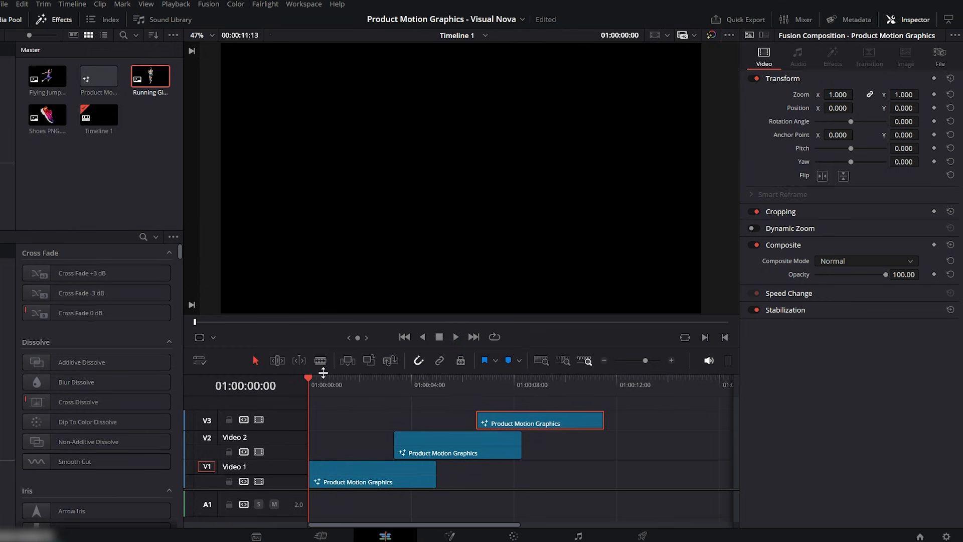
click(663, 417)
key(space)
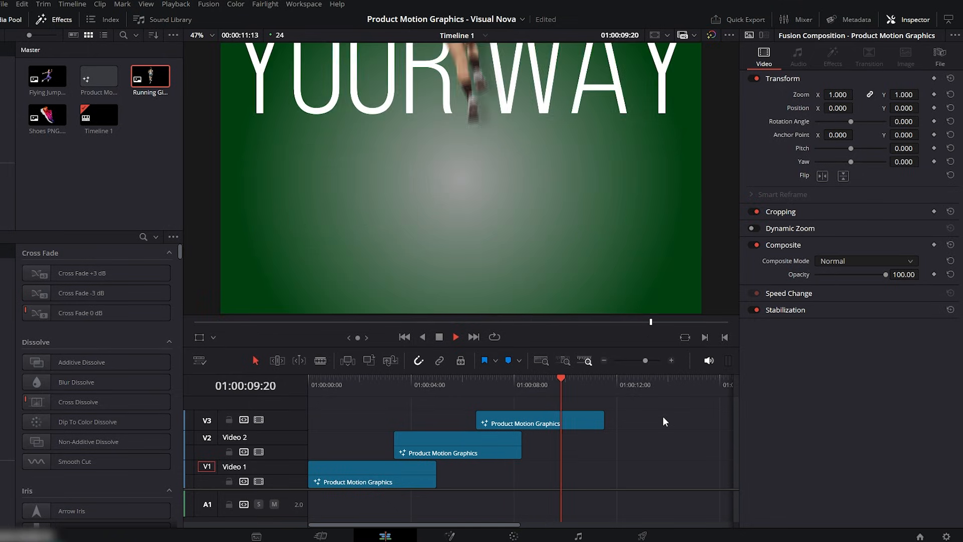
key(space)
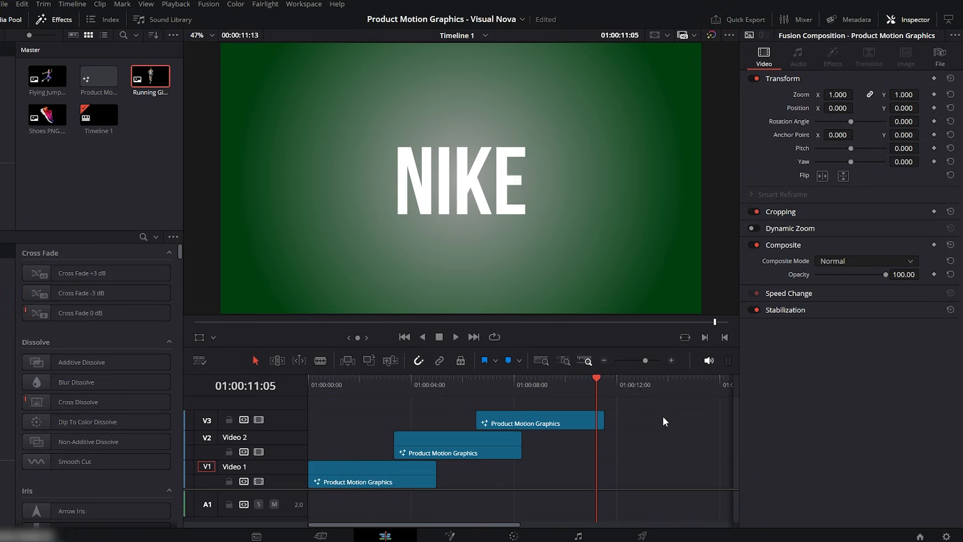